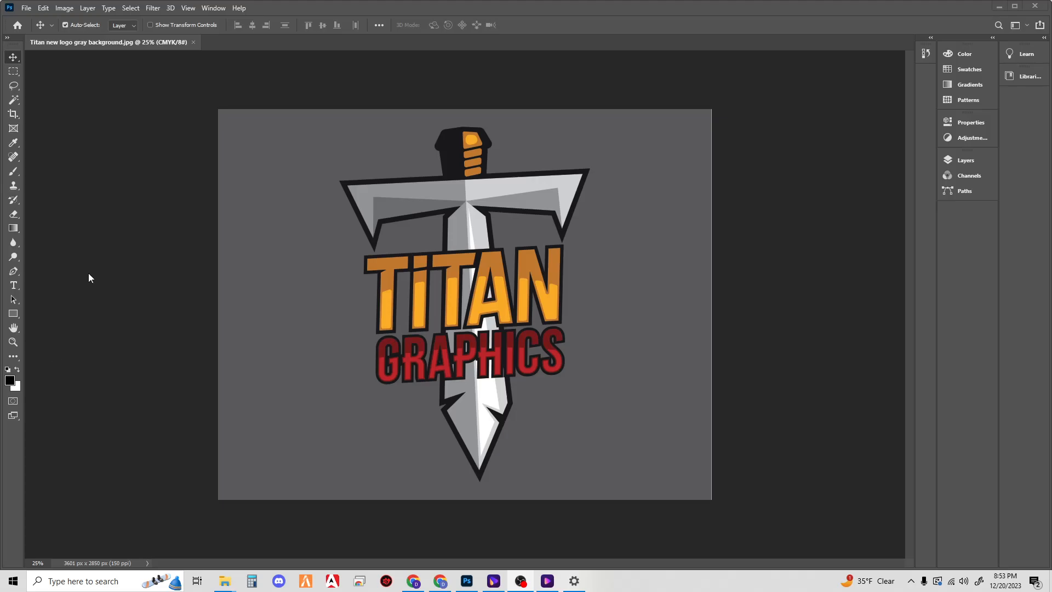
Open the peacock image from the Downloads folder.
click(26, 8)
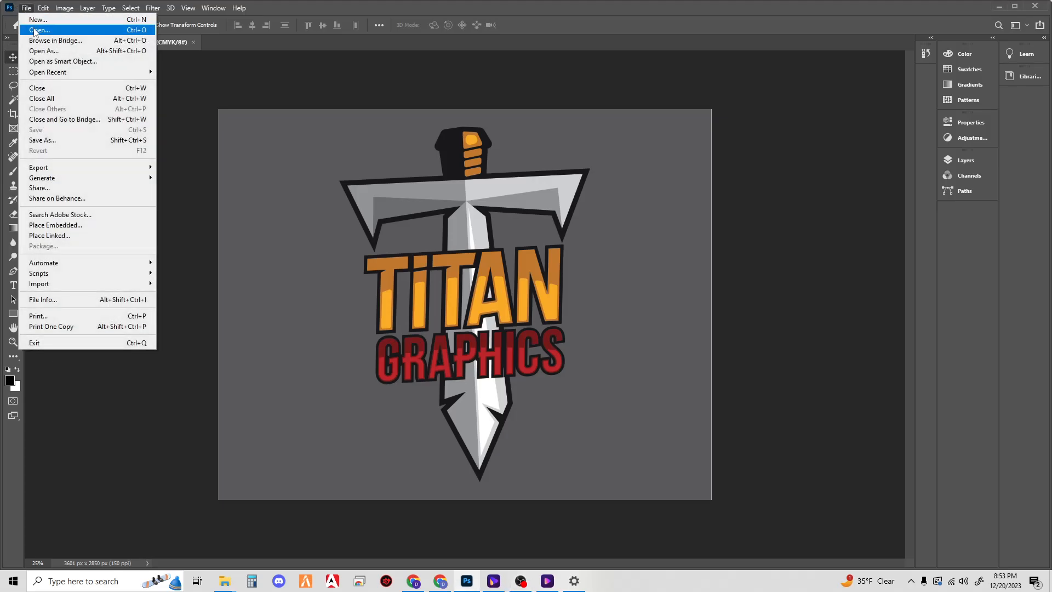
click(35, 30)
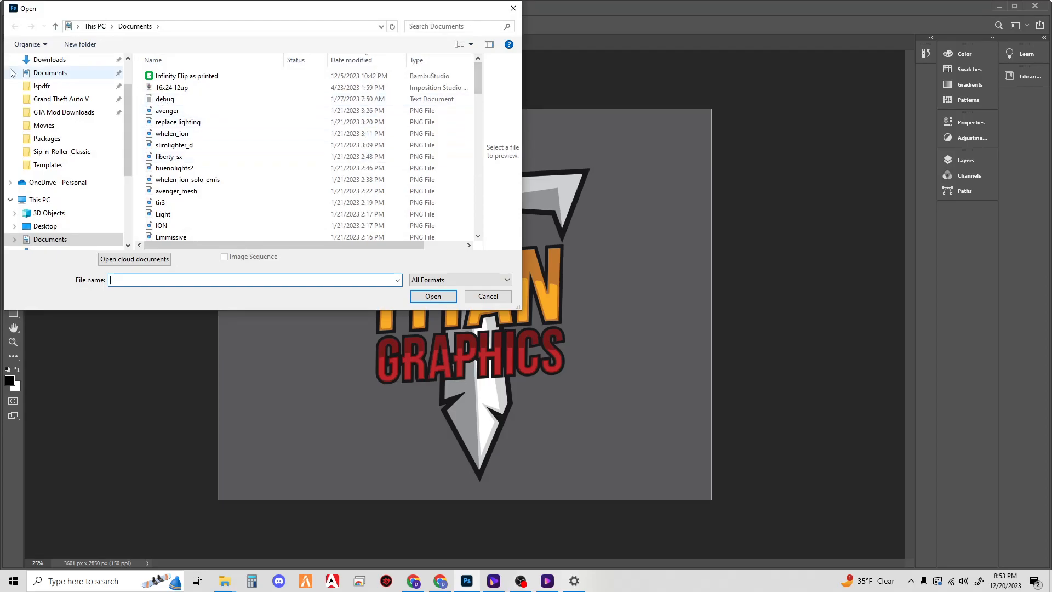
scroll(12, 73, up, 2)
click(34, 108)
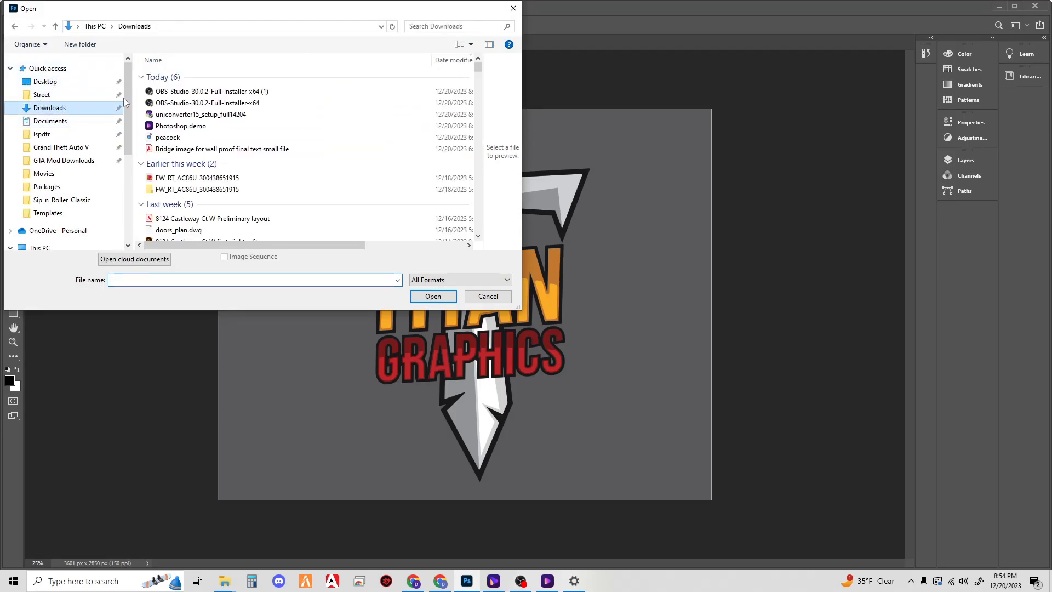
click(269, 138)
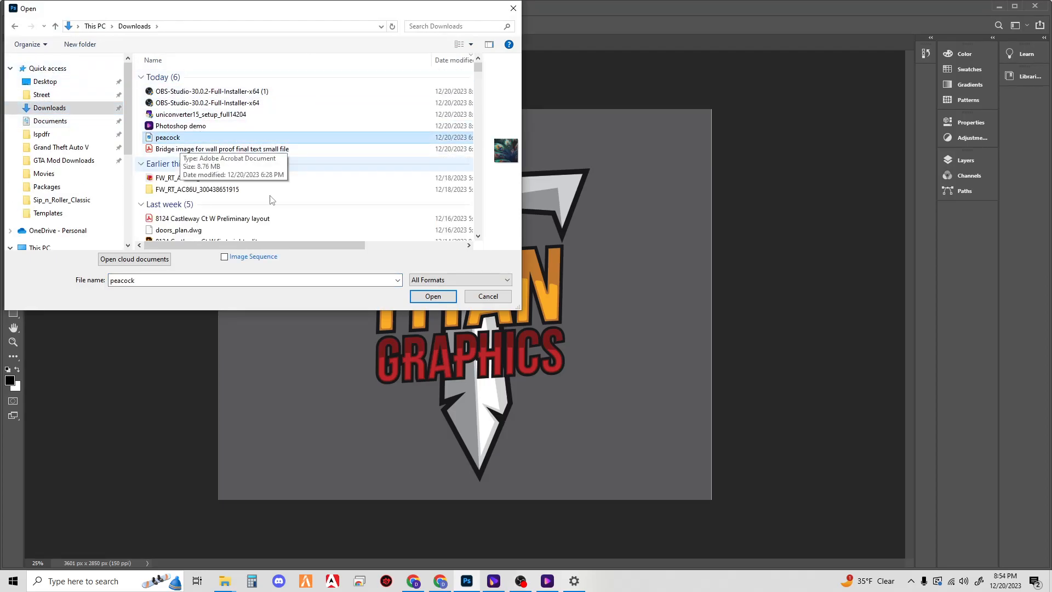
click(434, 297)
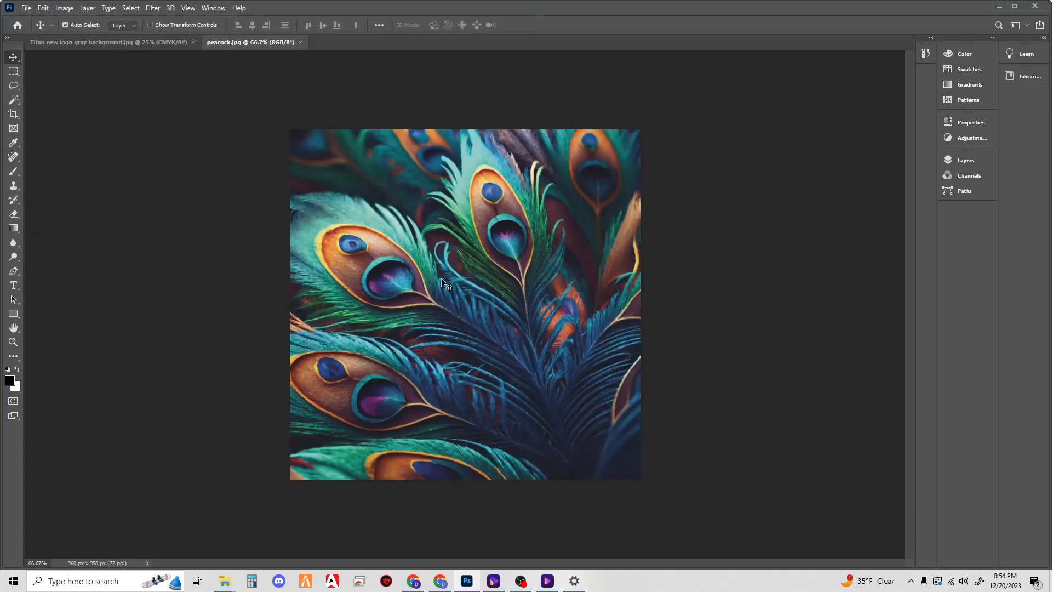
In the Image Size settings, set the resolution to 300 pixels/inch and the resampling method to Automatic.
click(64, 8)
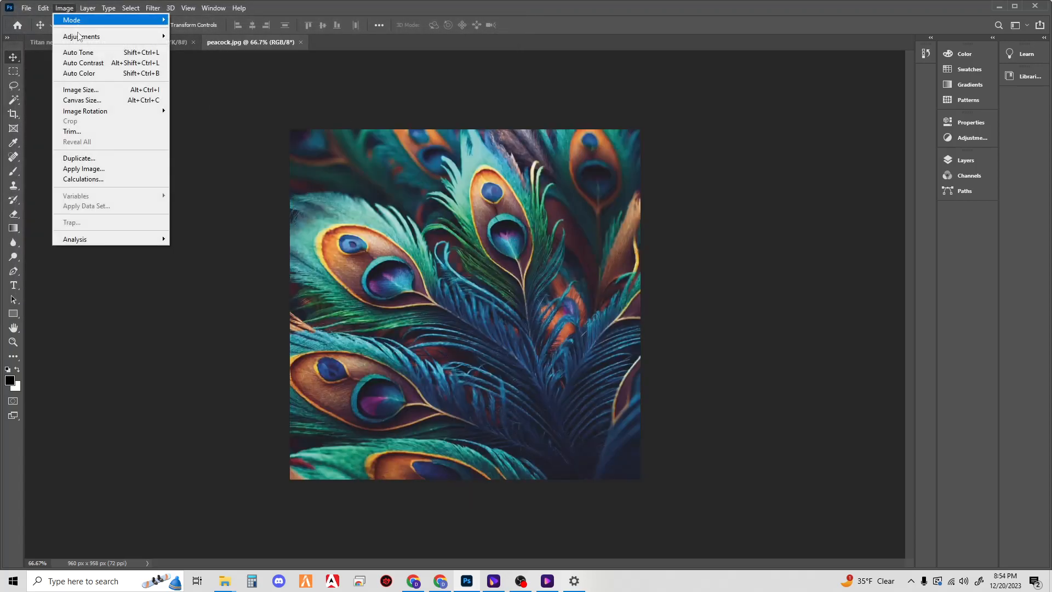
click(98, 90)
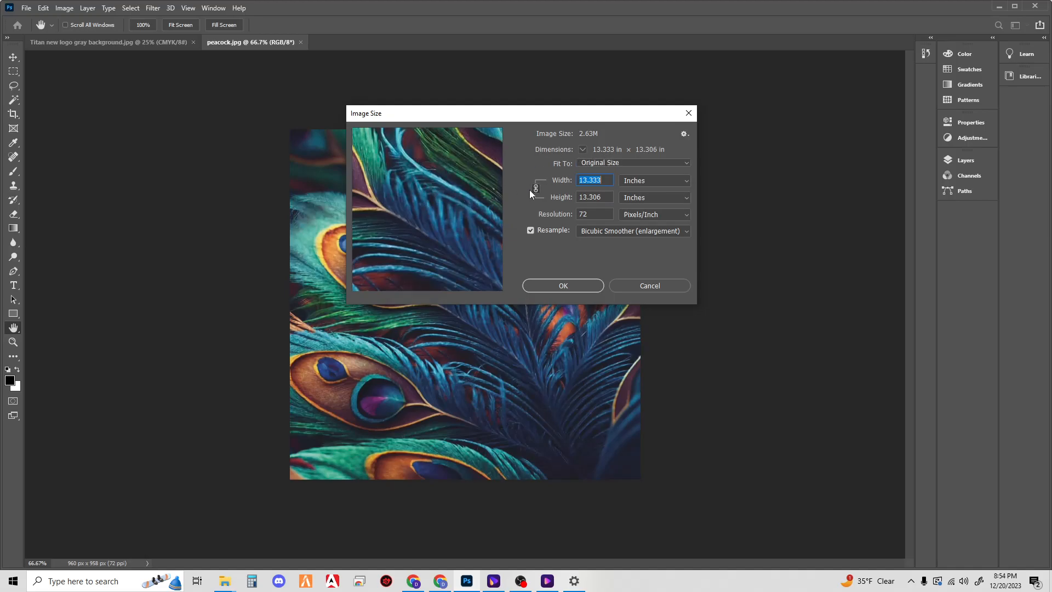
mouse_move(500, 199)
mouse_move(412, 215)
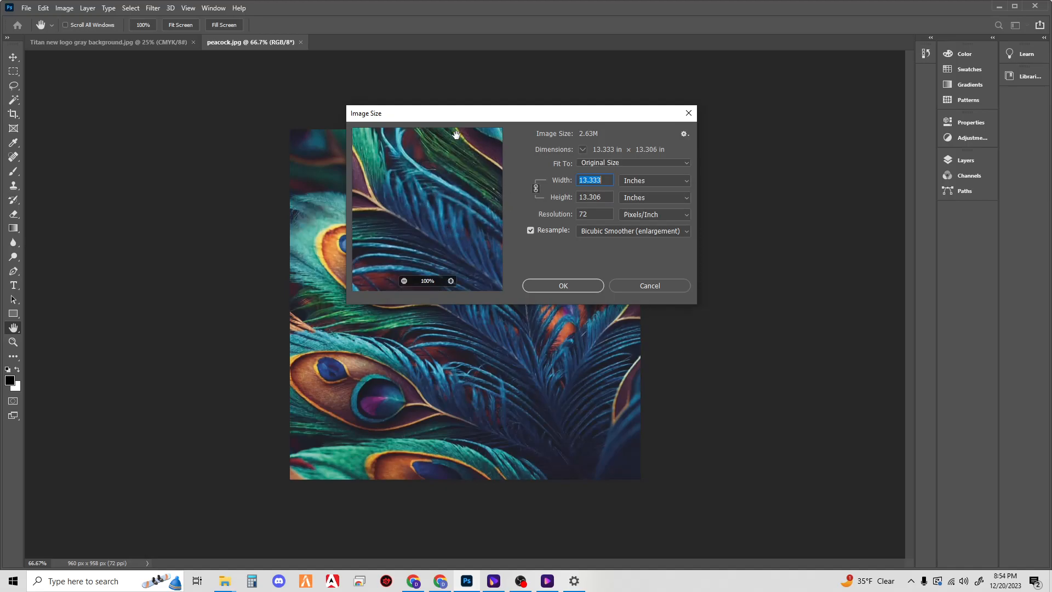
key(Tab)
key(Tab)
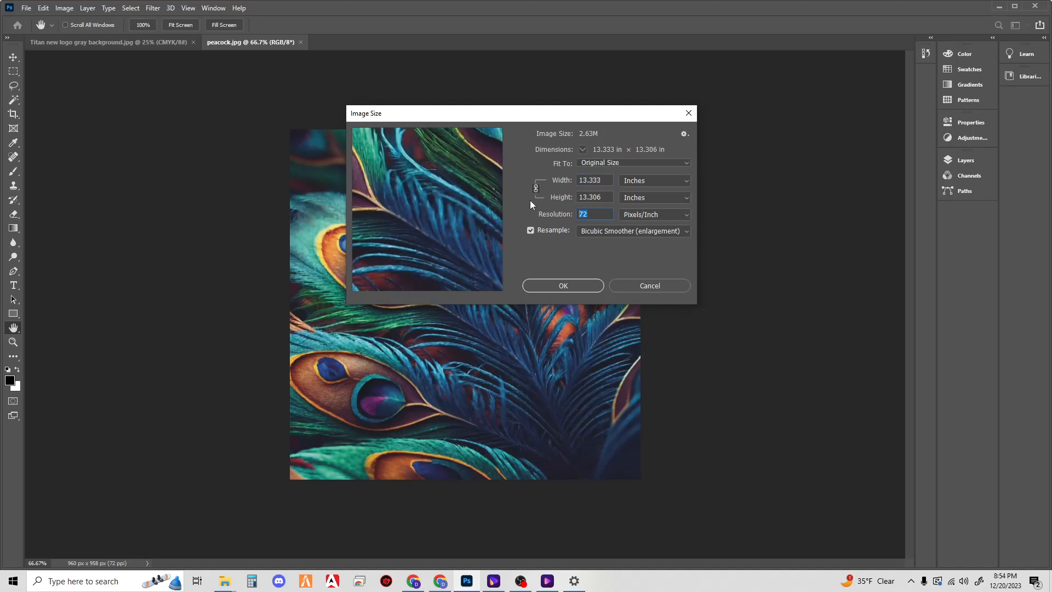
text(300)
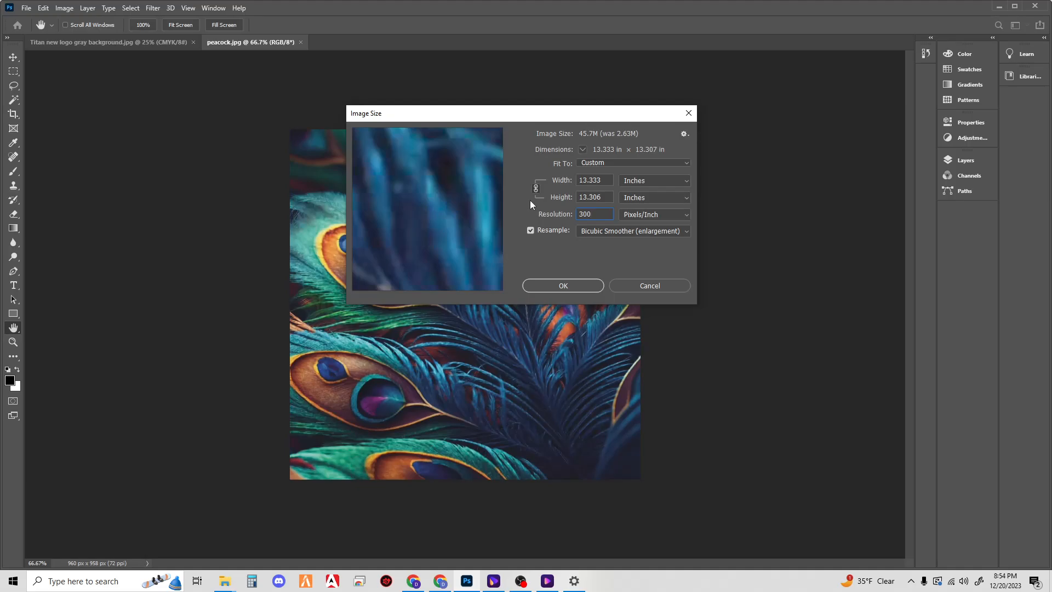
click(633, 232)
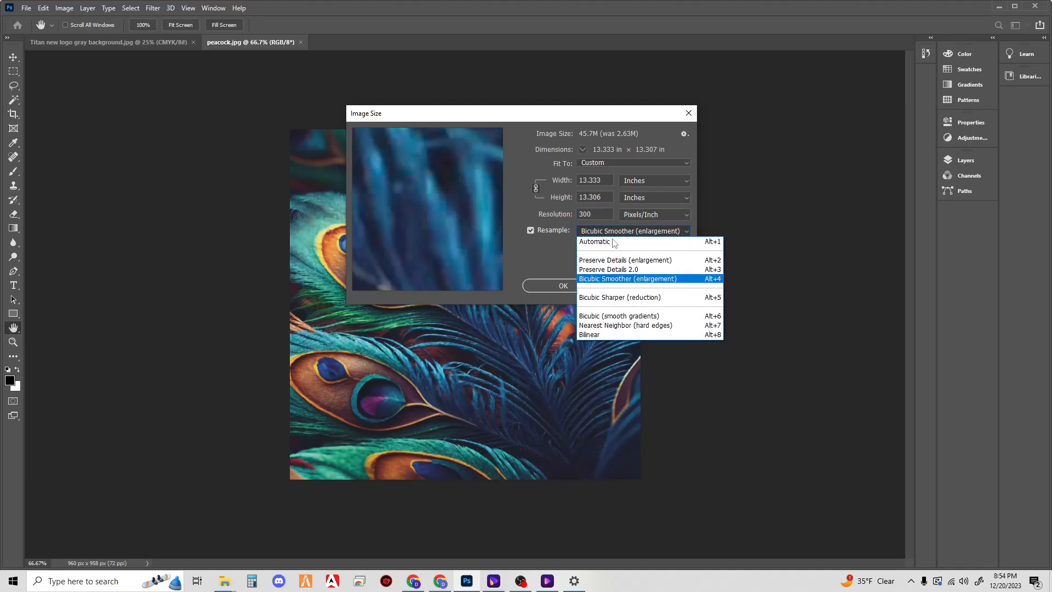
click(611, 242)
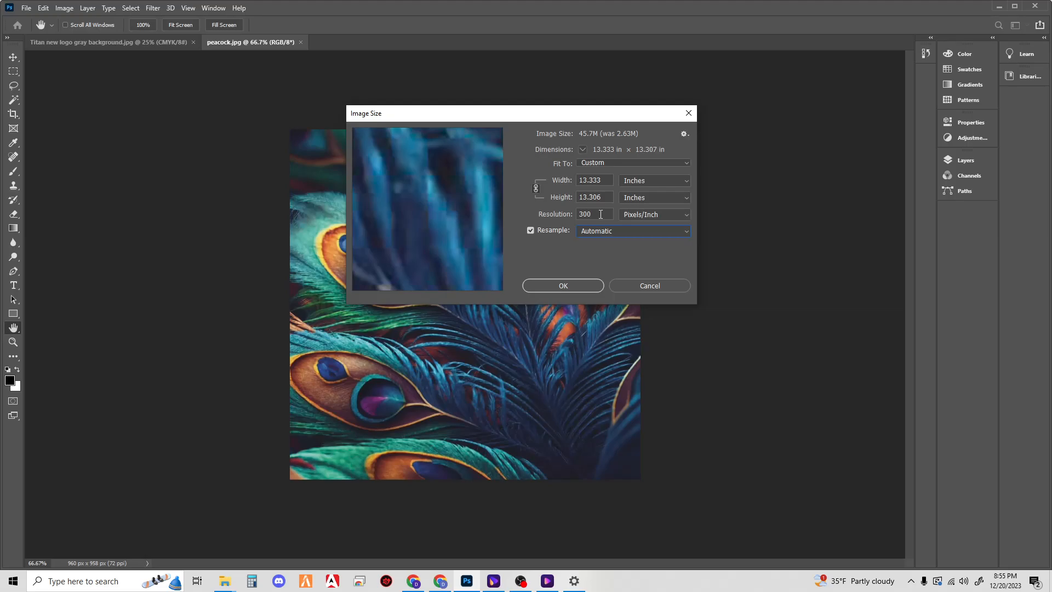
Try a resolution of 600 pixels/inch and return it to 300 pixels/inch.
double_click(600, 215)
text(600)
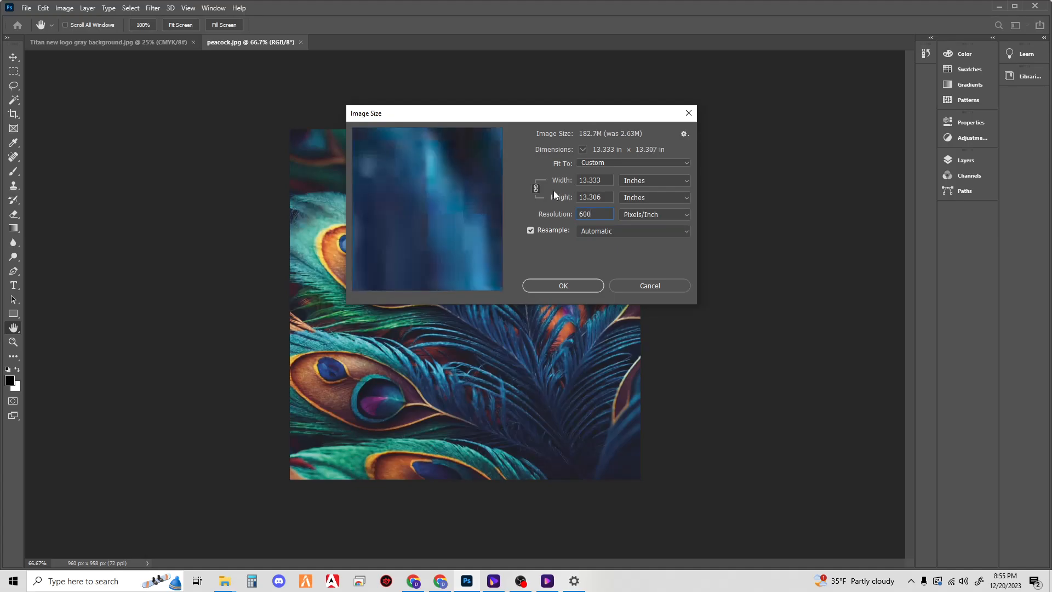
double_click(604, 215)
text(300)
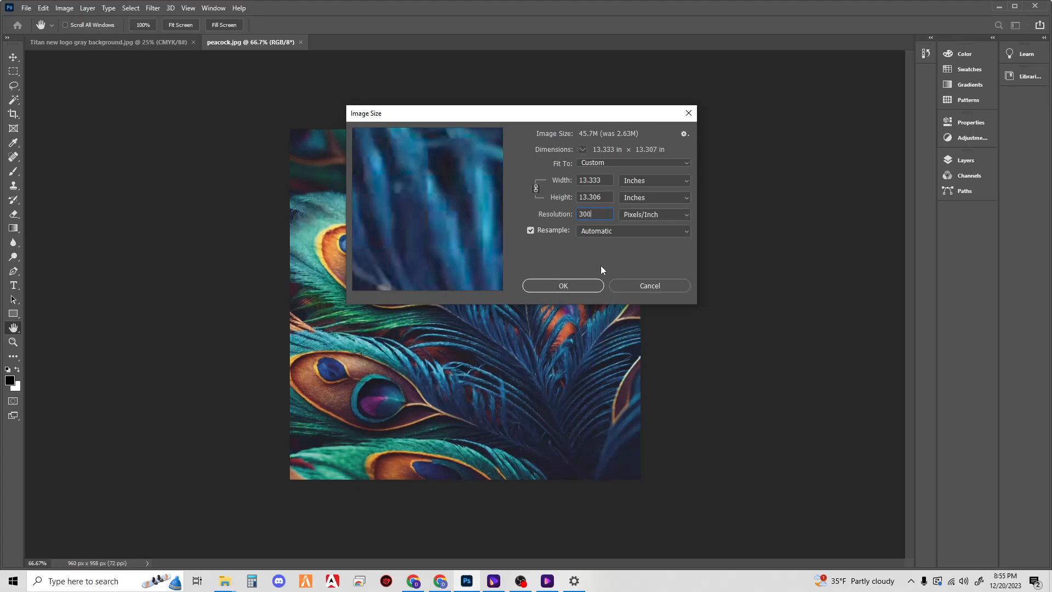
Try Bicubic Smoother (enlargement) resampling, return to Automatic, and apply the image resize.
click(637, 233)
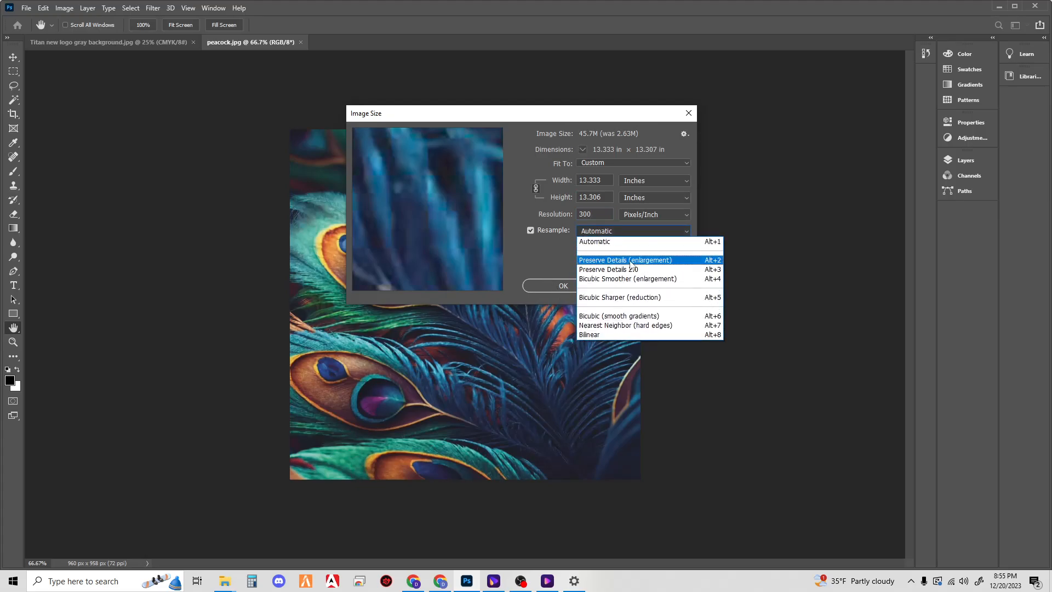
click(612, 280)
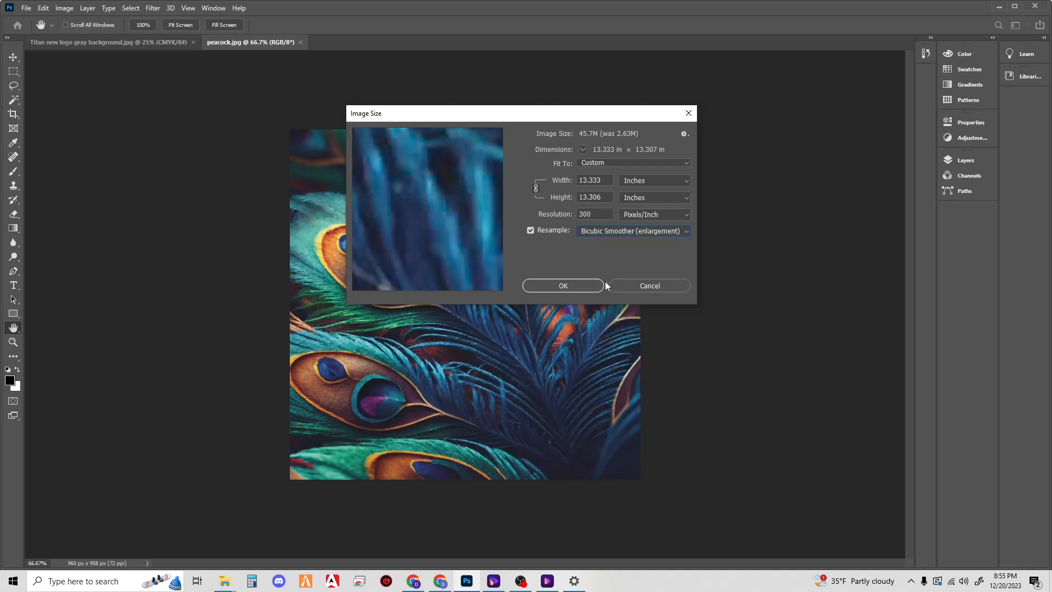
click(597, 230)
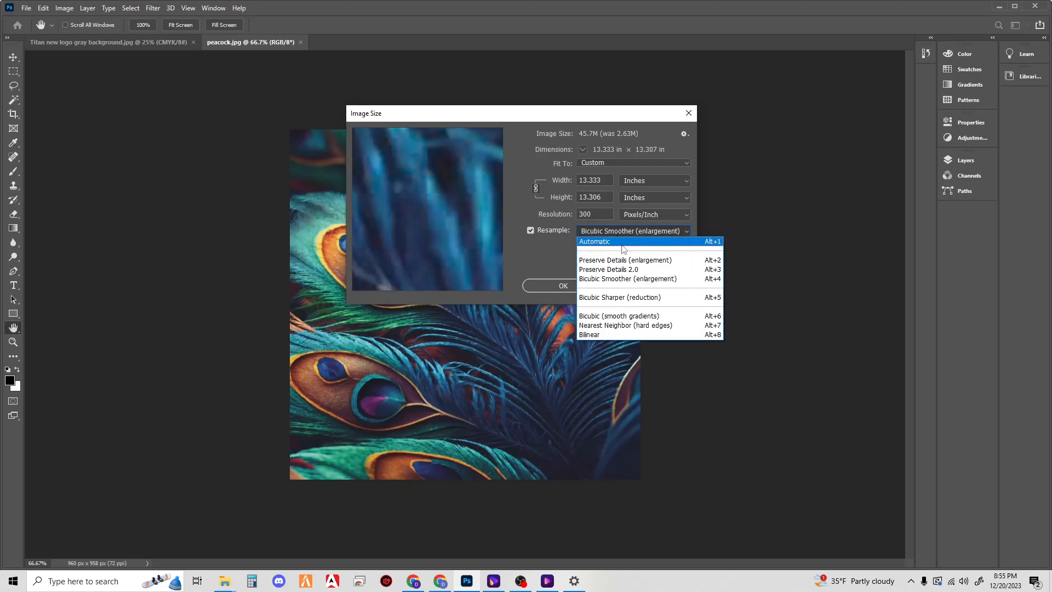
click(621, 242)
click(574, 291)
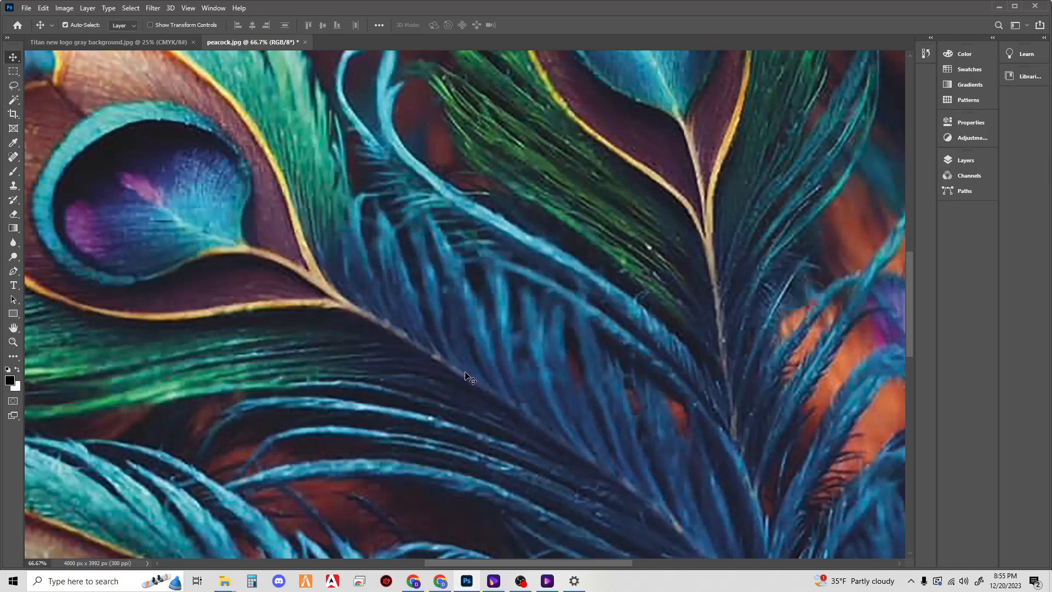
Try enlarging the peacock image to 28800 x 28742 px at 300 pixels/inch using Automatic resampling.
scroll(537, 253, up, 2)
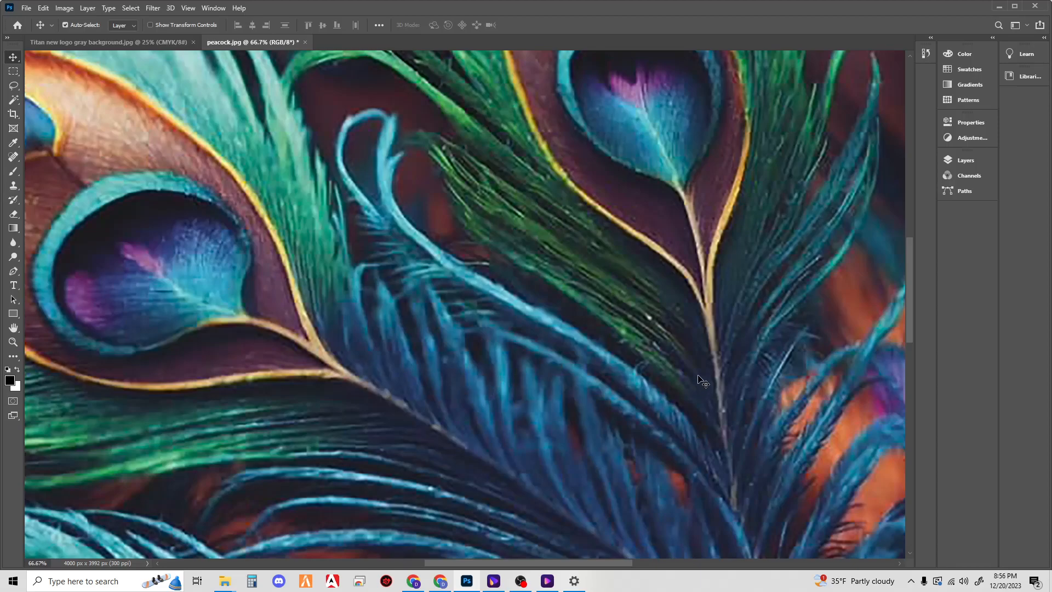
scroll(420, 368, up, 6)
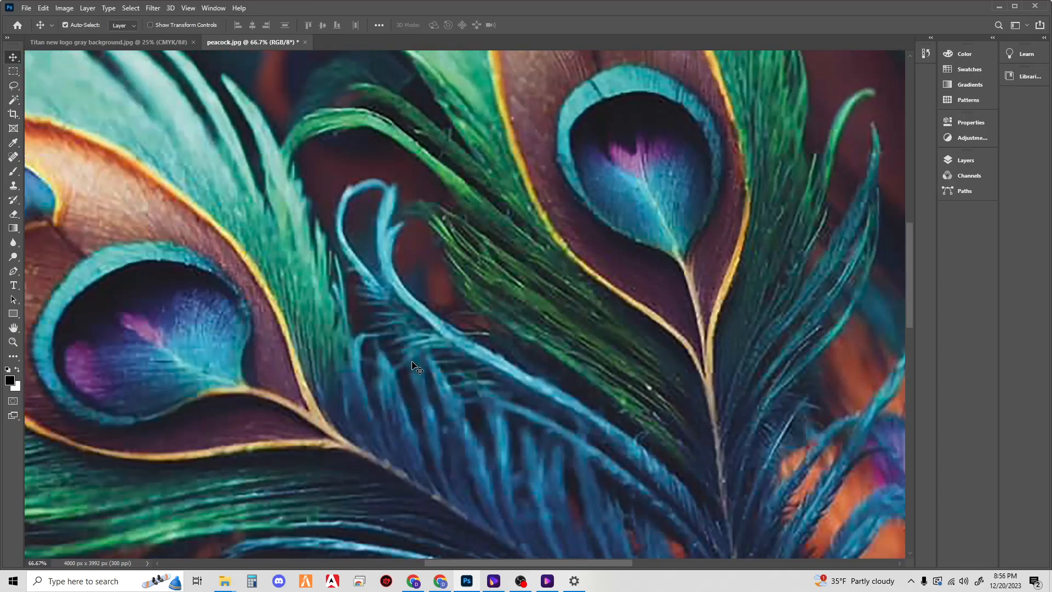
scroll(420, 369, up, 5)
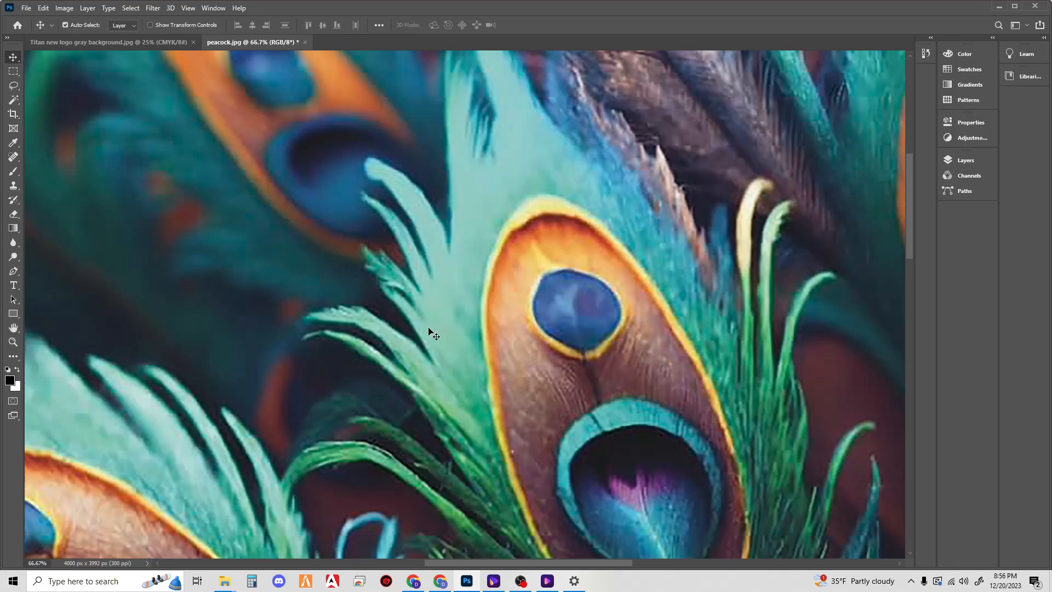
key(ctrl+0)
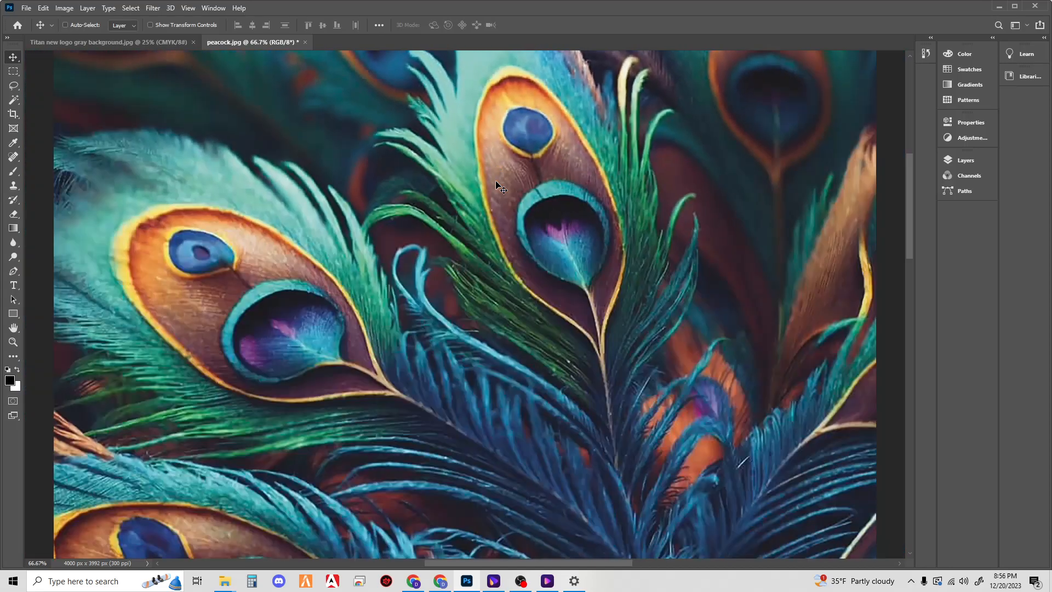
click(64, 8)
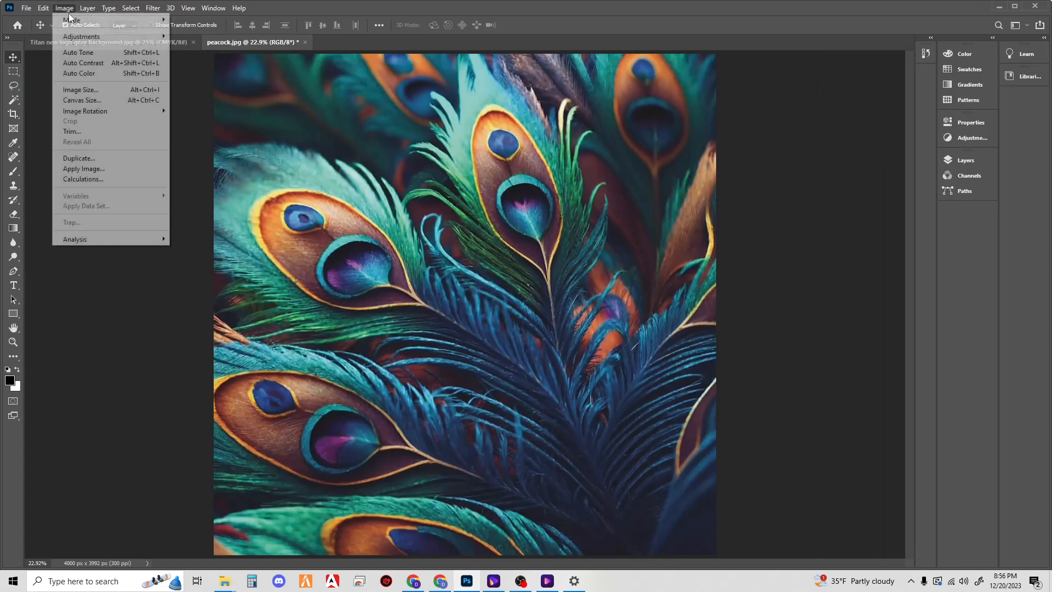
click(87, 91)
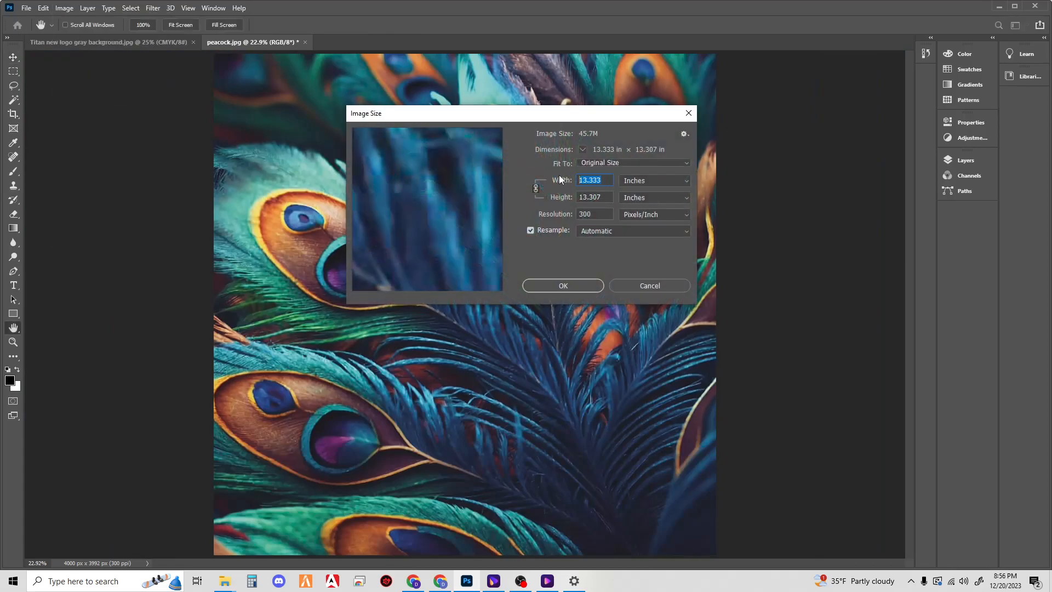
key(Escape)
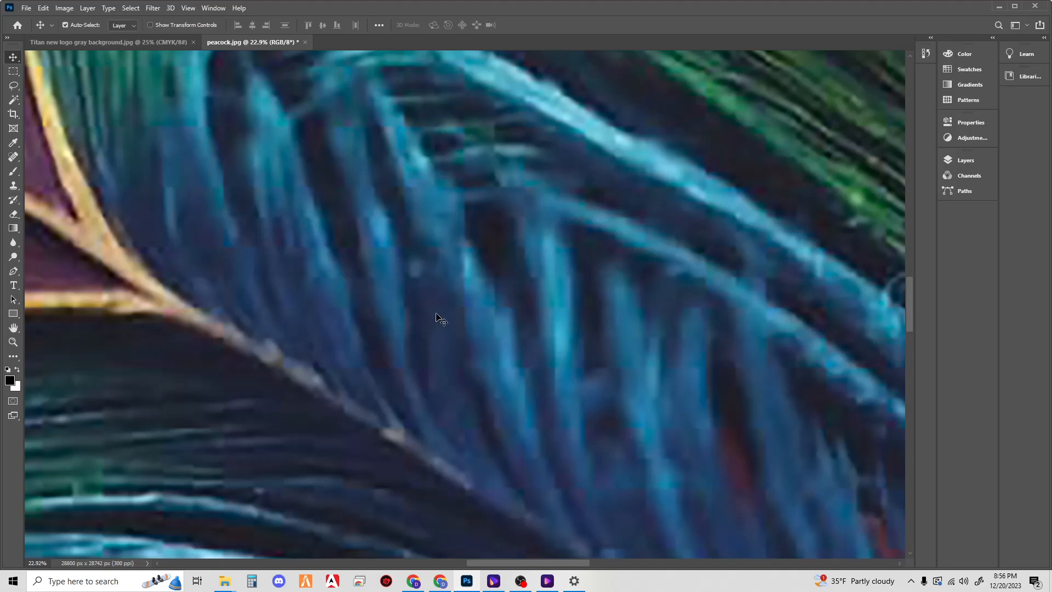
Inspect the feather details in the enlarged image and undo the last enlargement.
scroll(456, 307, up, 3)
scroll(456, 307, up, 6)
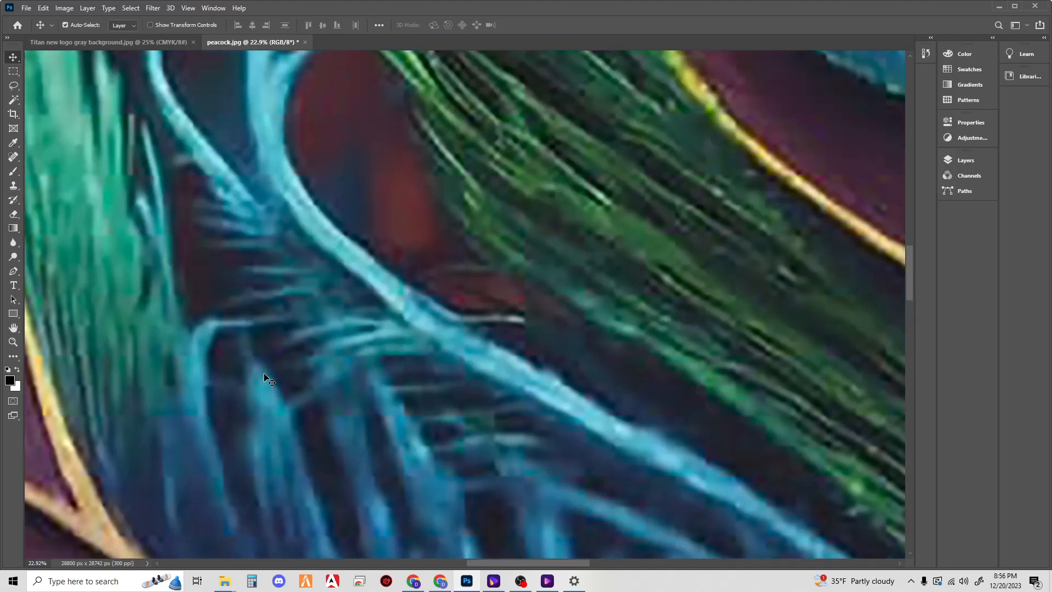
scroll(627, 323, up, 5)
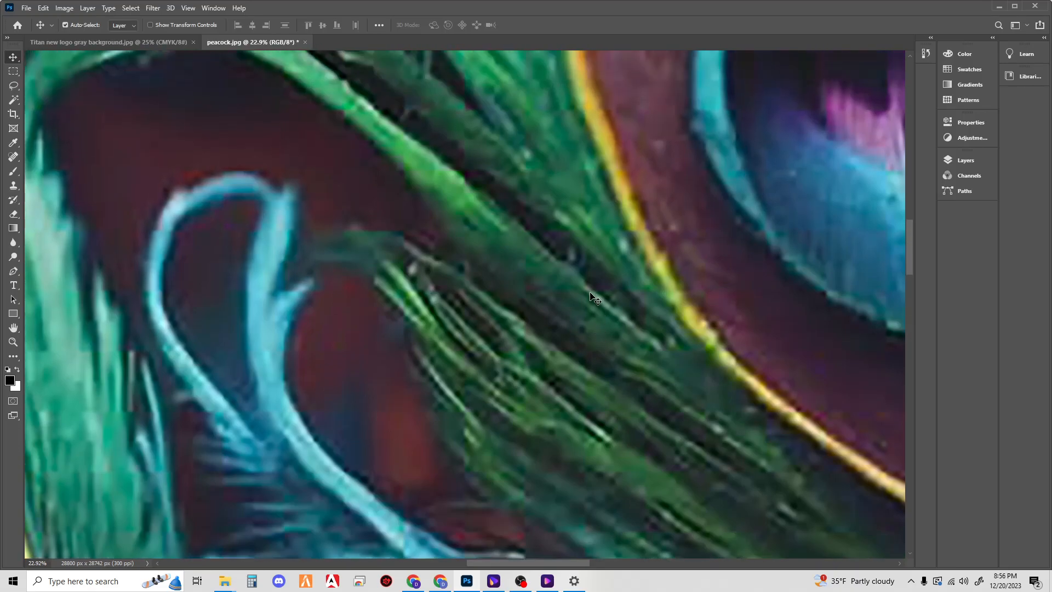
scroll(590, 296, down, 5)
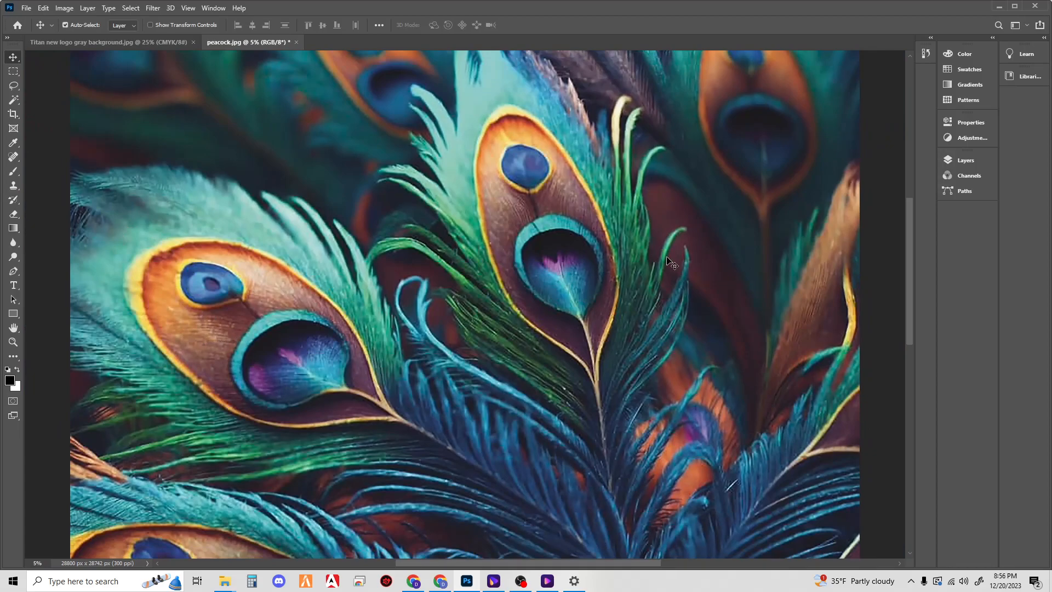
key(ctrl)
key(ctrl+z)
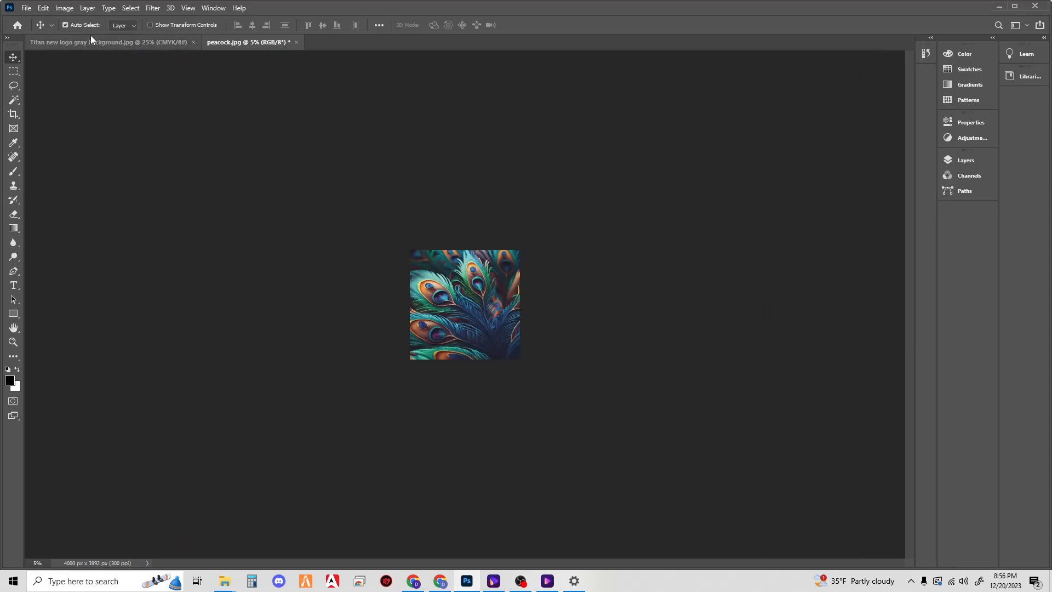
Enlarge the image proportionally by 5 percent by setting its width to 13.333*1.05 inches, keeping 300 pixels/inch and Automatic resampling.
key(ctrl+plus)
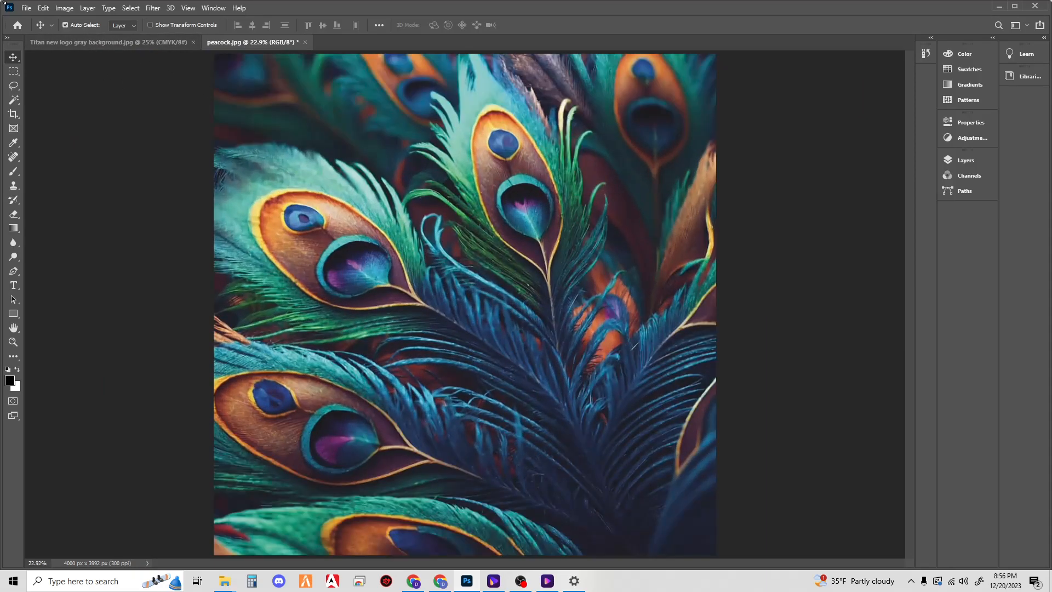
click(65, 8)
click(82, 88)
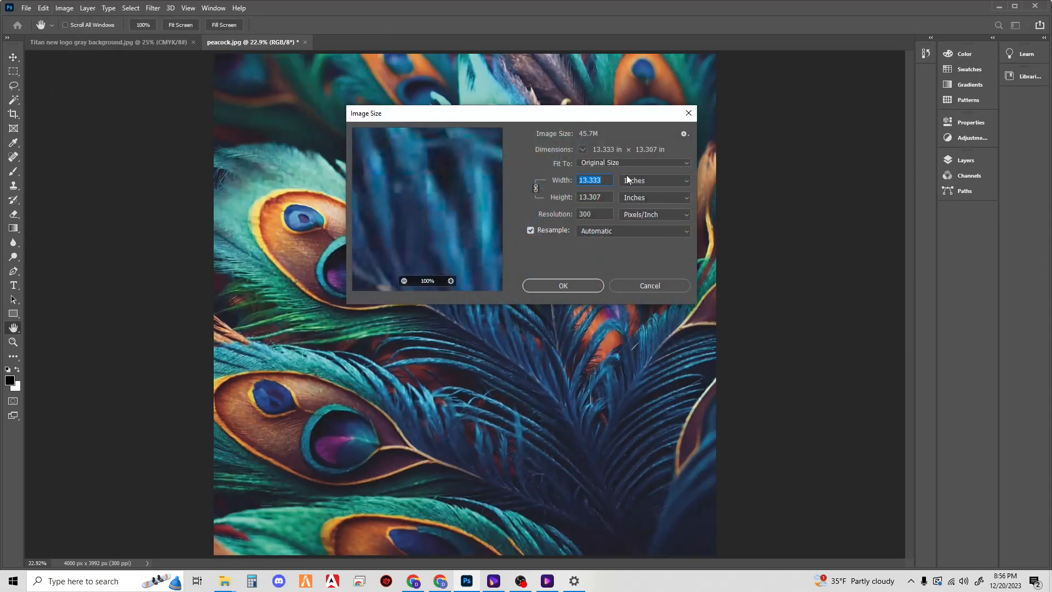
click(609, 182)
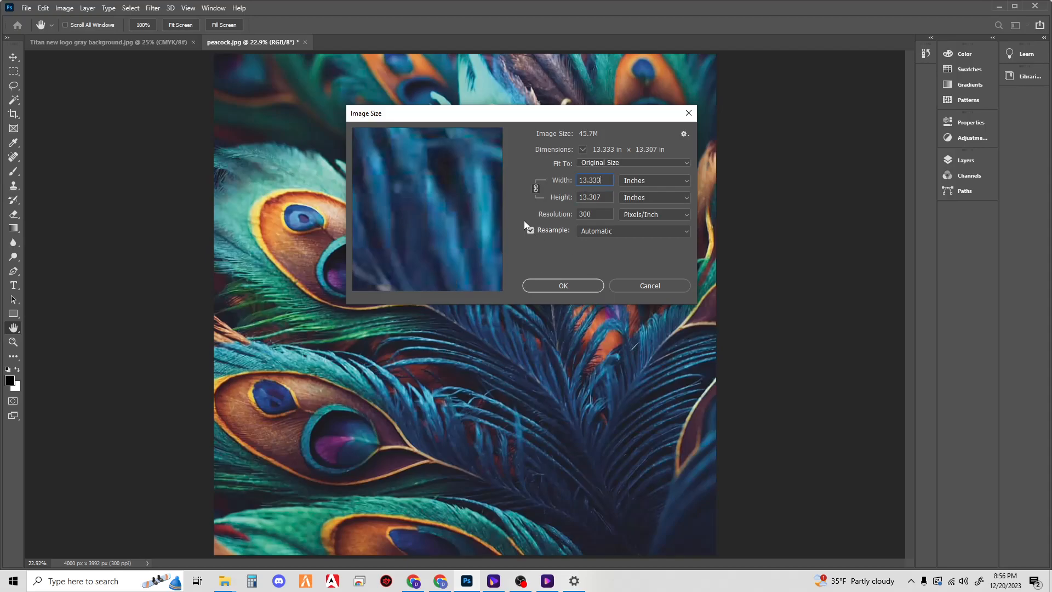
text(*)
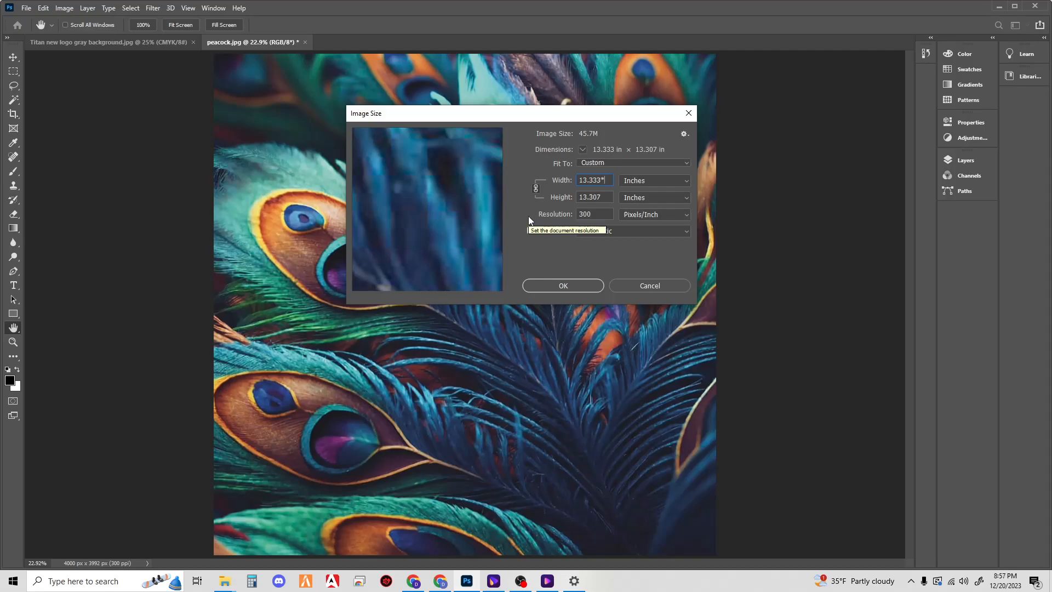
text(1.05)
key(Tab)
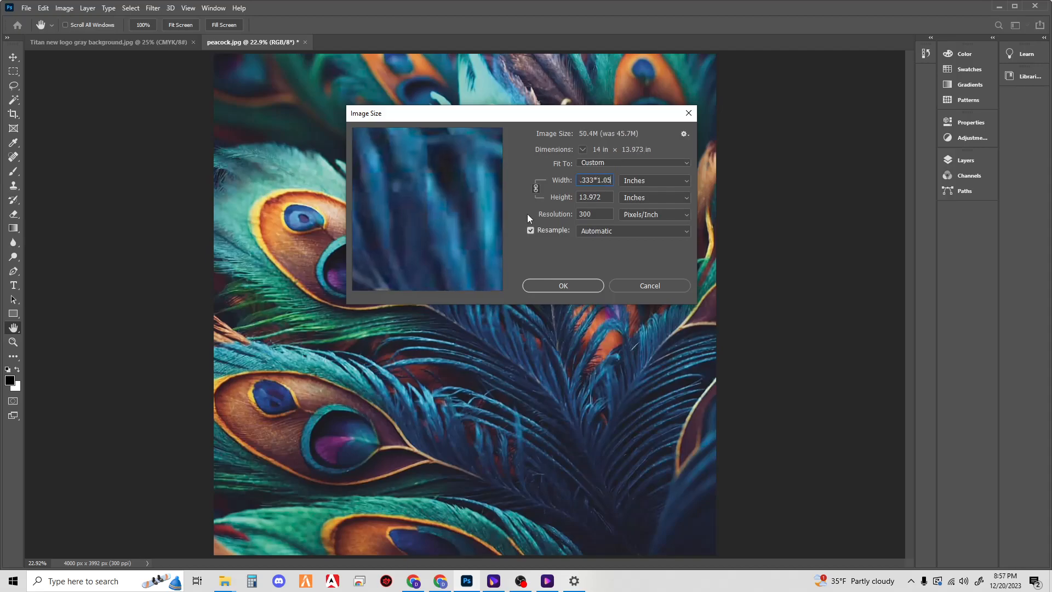
key(Return)
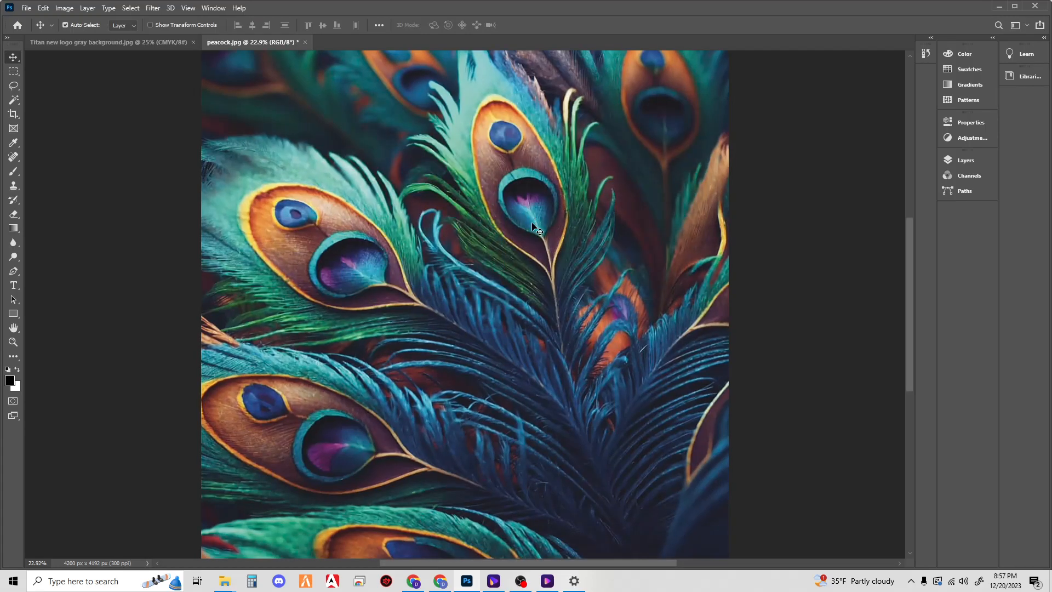
Enlarge the peacock image proportionally by 5 percent by setting its width to 14*1.05 inches at 300 pixels/inch.
click(73, 8)
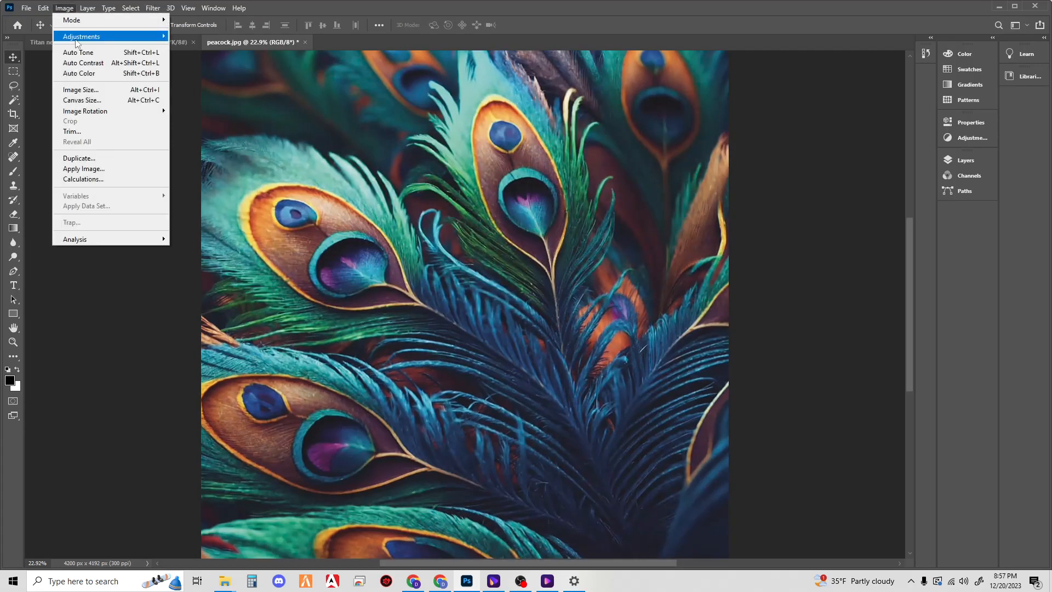
click(80, 89)
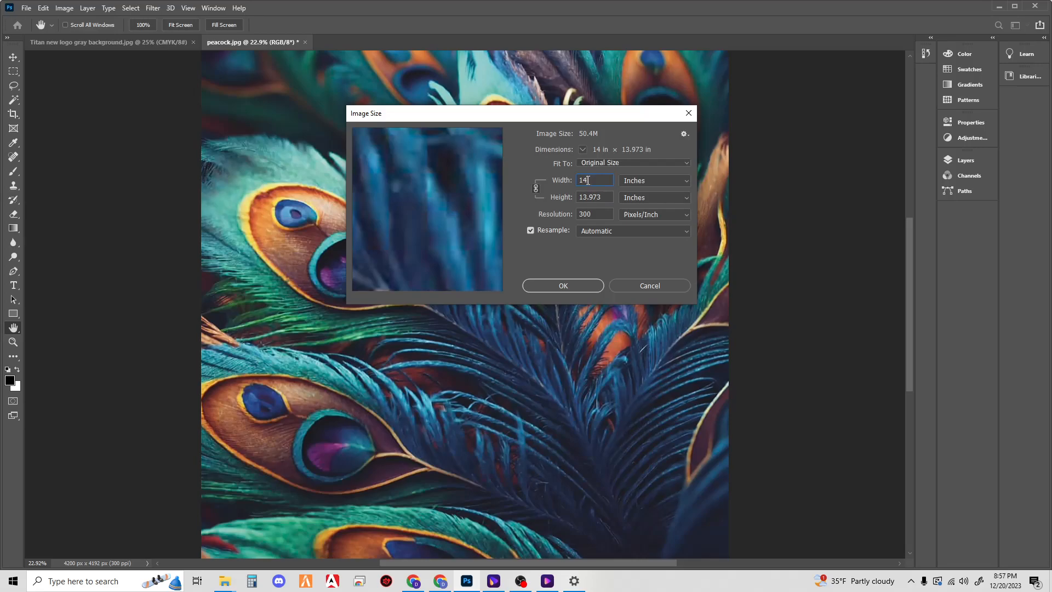
text(*1.05)
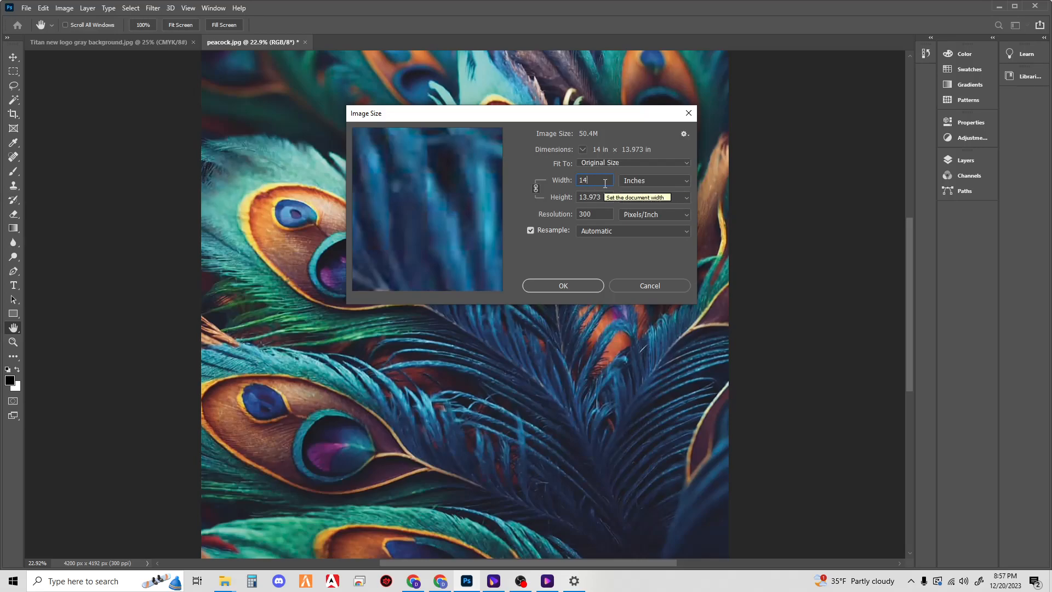
click(581, 289)
Enlarge the image proportionally another 5 percent, to 15.437 inches wide, by multiplying its width by 1.05.
click(66, 10)
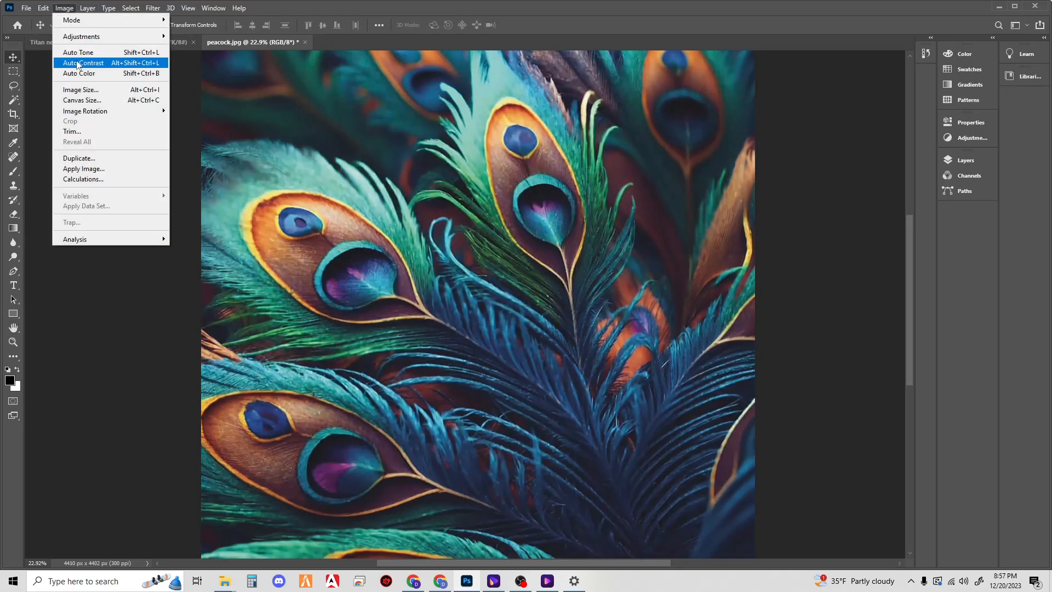
click(83, 91)
click(598, 180)
text(*1.05)
click(580, 285)
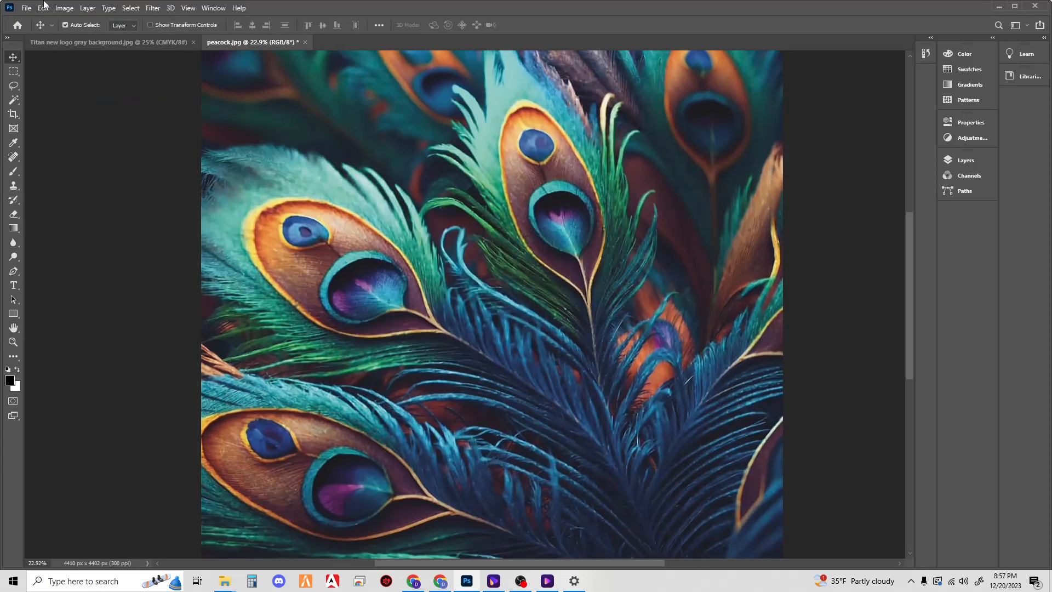
Enlarge the image proportionally another 5 percent by setting its width to 15.437*1.05 inches.
click(66, 8)
click(82, 91)
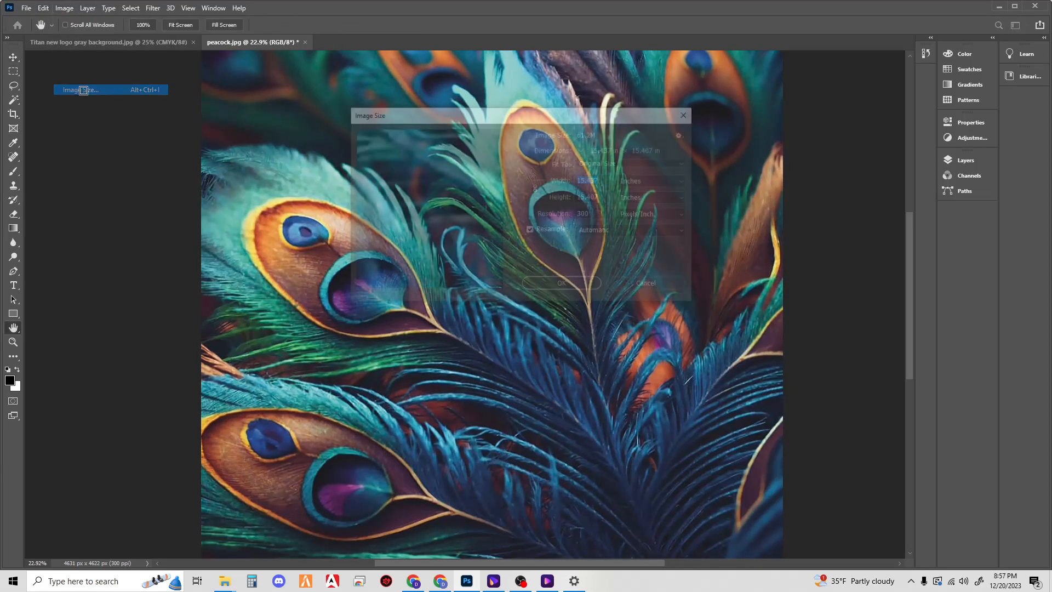
click(608, 180)
text(*1.05)
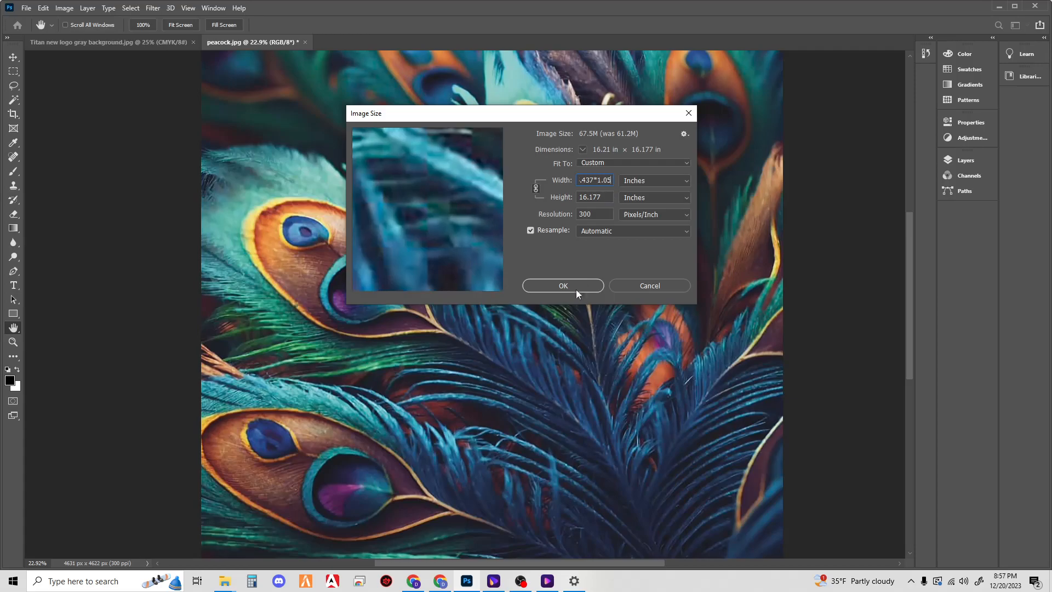
click(580, 286)
Enlarge the image proportionally another 5 percent by setting its width to 16.21*1.05 inches.
click(64, 8)
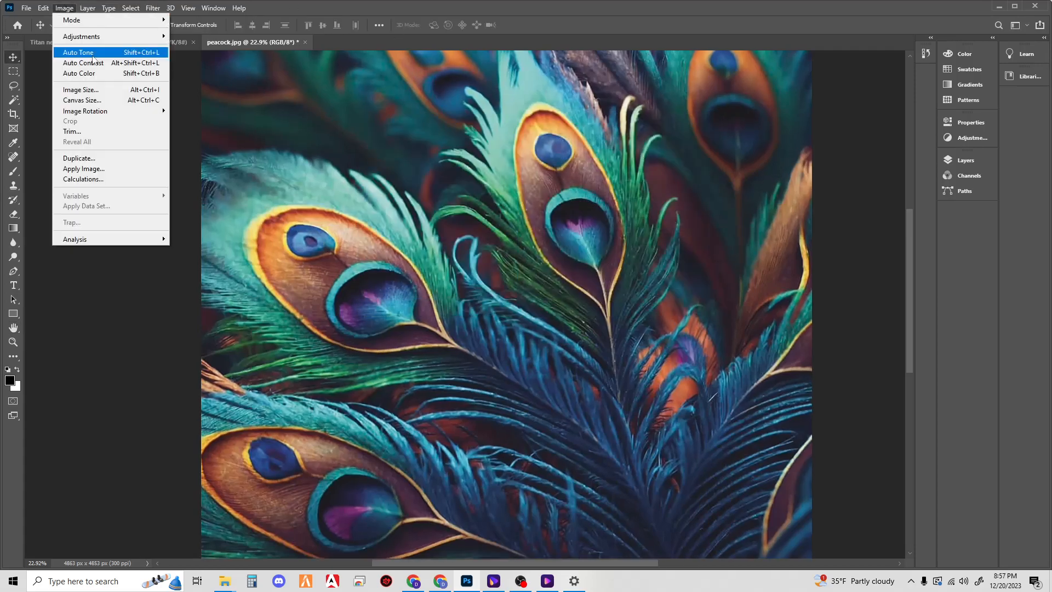
click(82, 89)
click(608, 181)
text(*1.05)
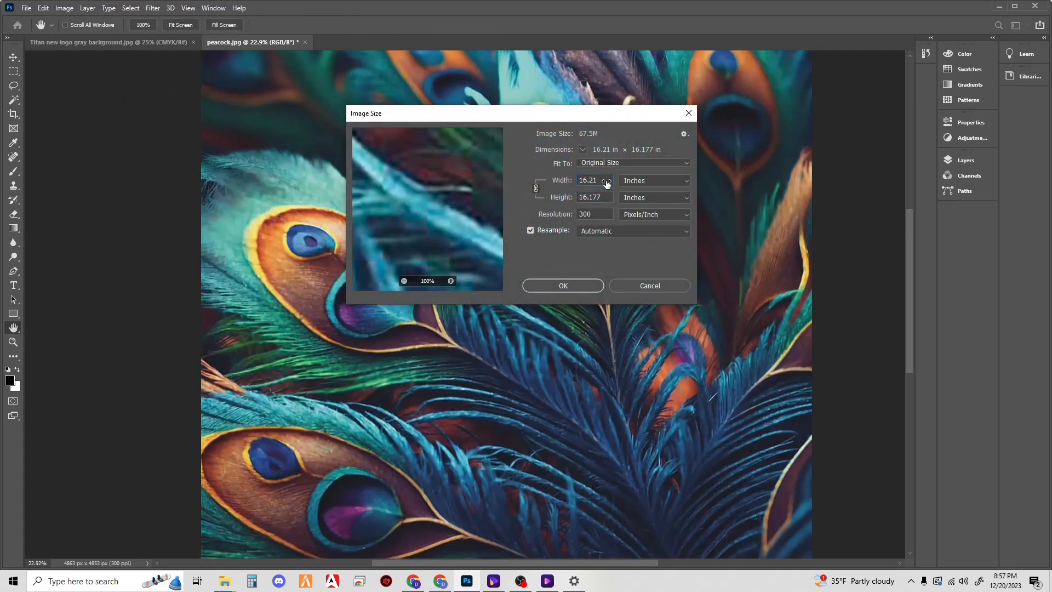
click(578, 283)
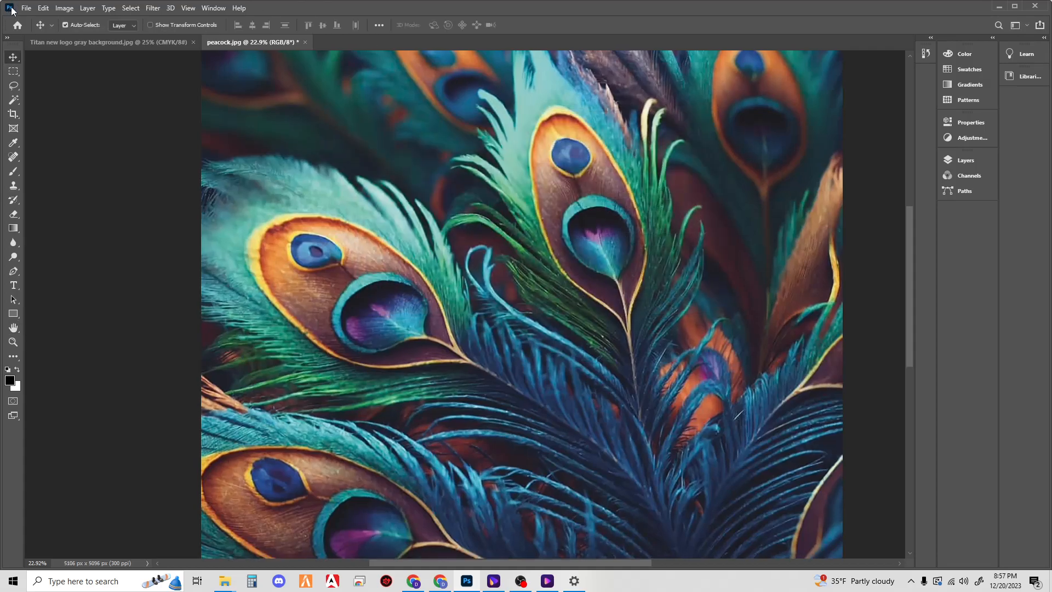
Enlarge the image proportionally another 5 percent by setting its width to 17.02*1.05 inches, re-entering the full expression after a mistyped entry.
click(65, 8)
click(117, 92)
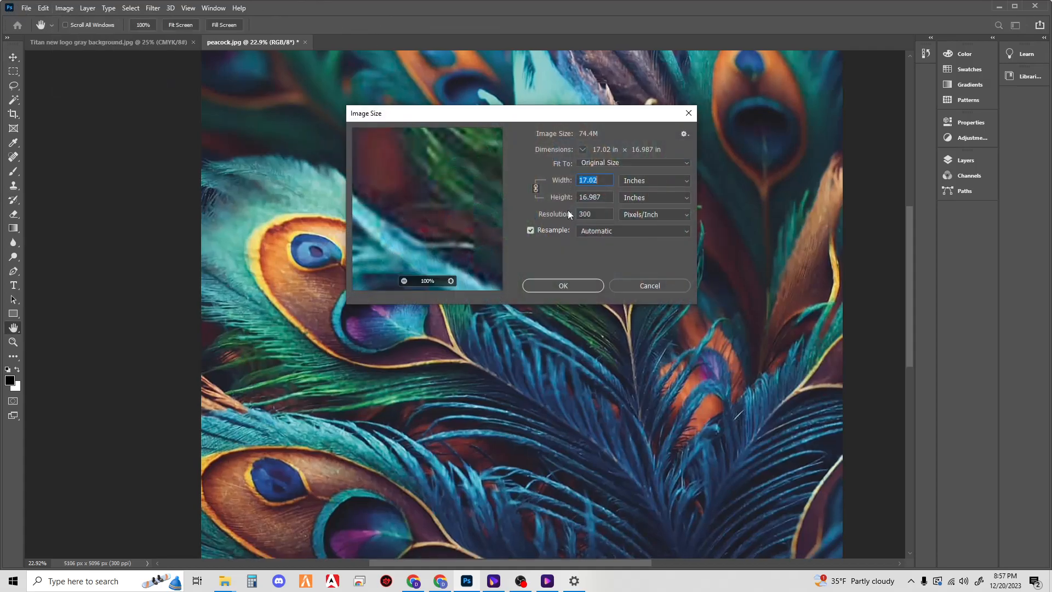
text(*1.05)
click(567, 286)
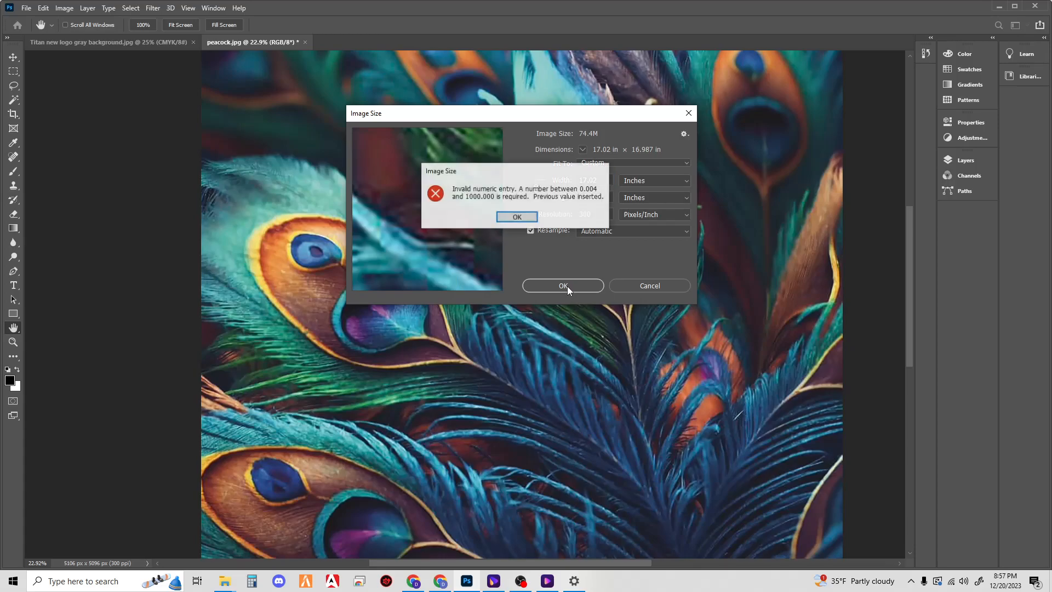
click(523, 216)
click(602, 181)
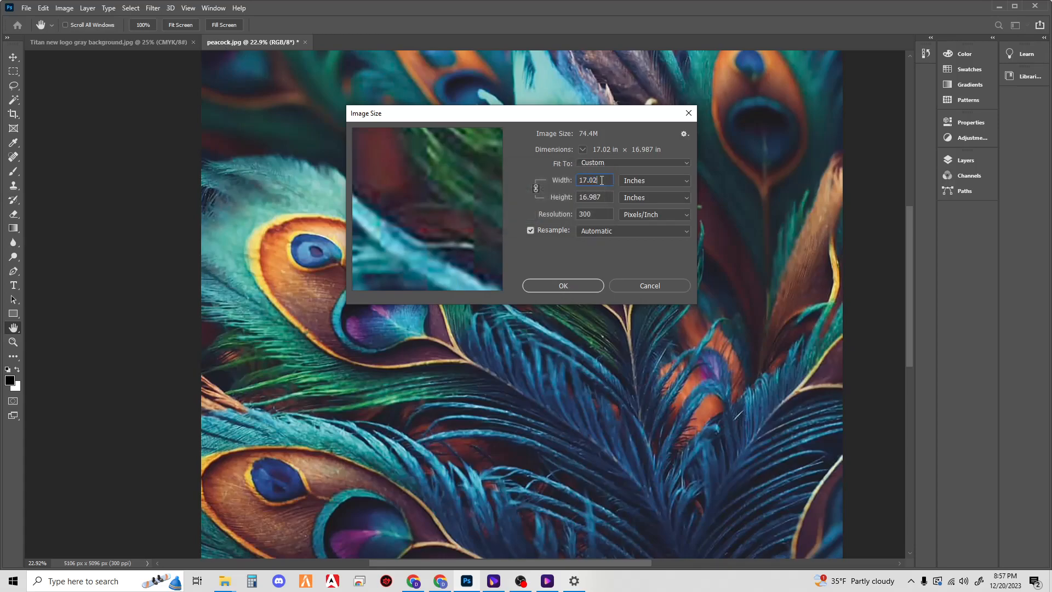
text(*1.05)
key(Tab)
click(563, 285)
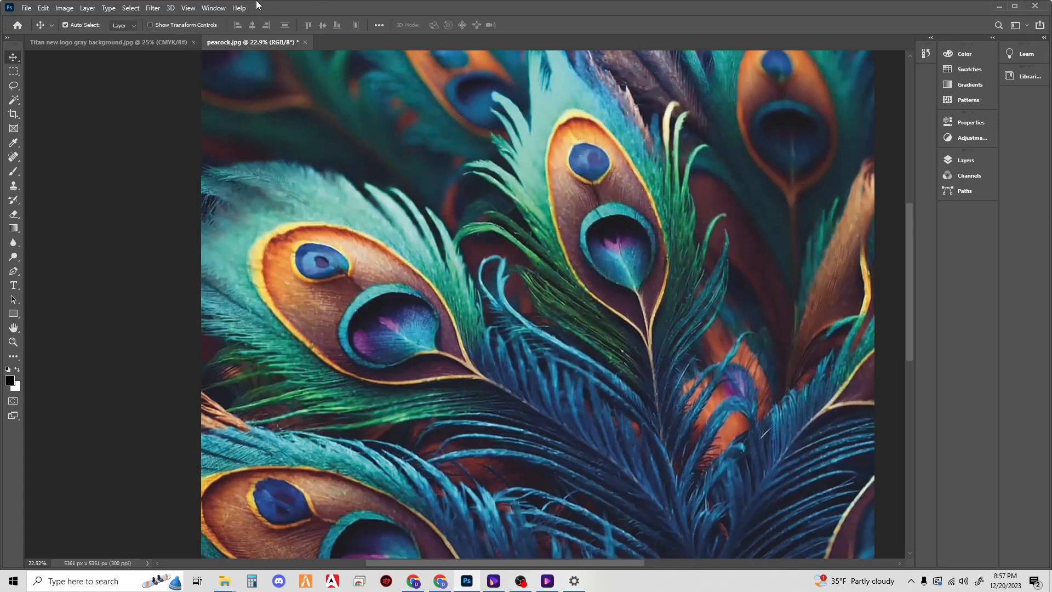
Enlarge the image proportionally another 5 percent by setting its width to 17.87*1.05 inches.
click(63, 8)
click(83, 89)
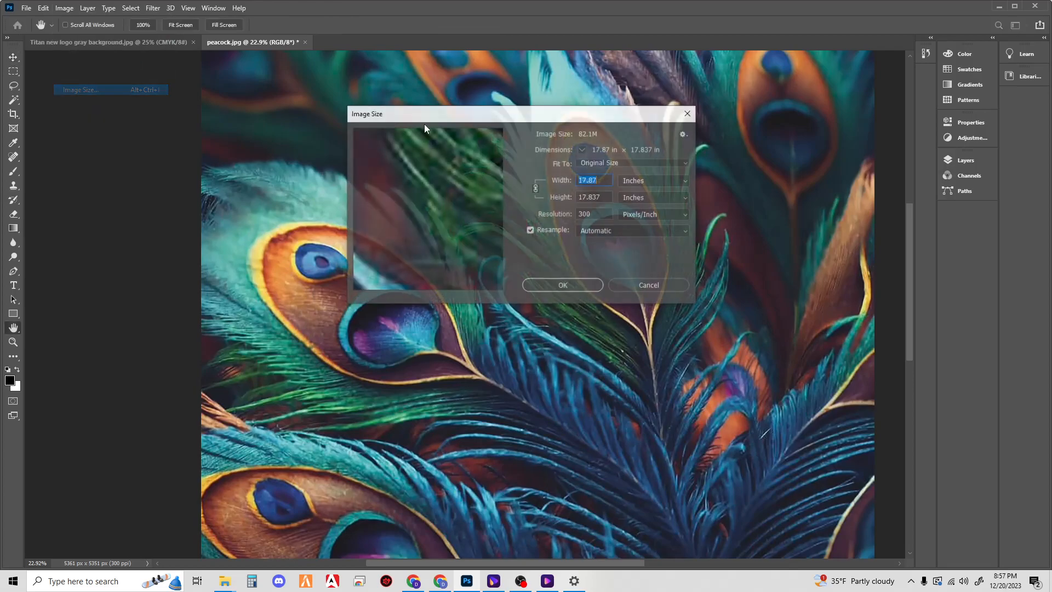
click(603, 179)
text(*1.05)
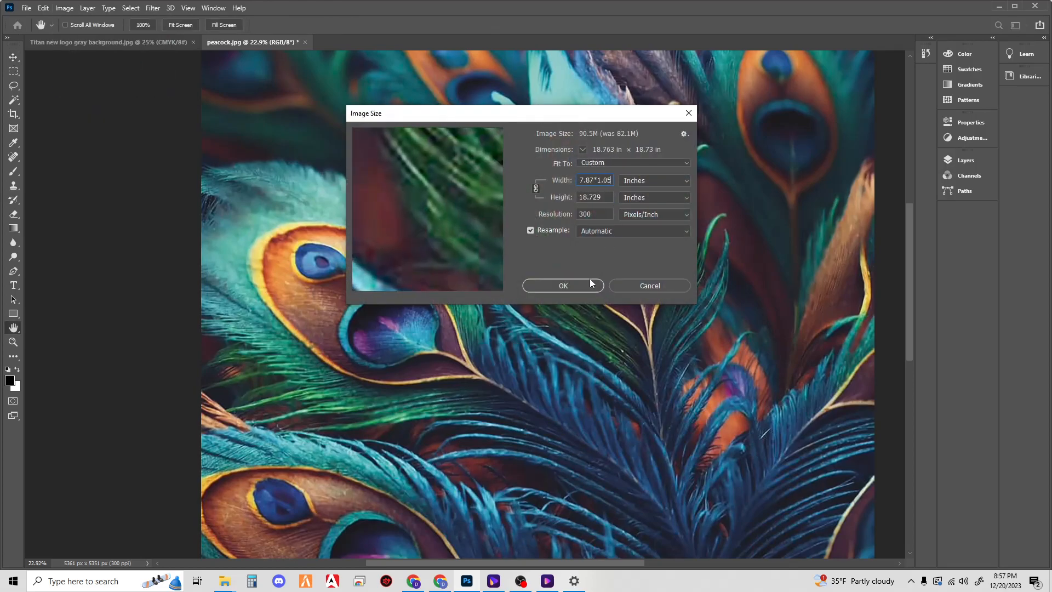
click(566, 287)
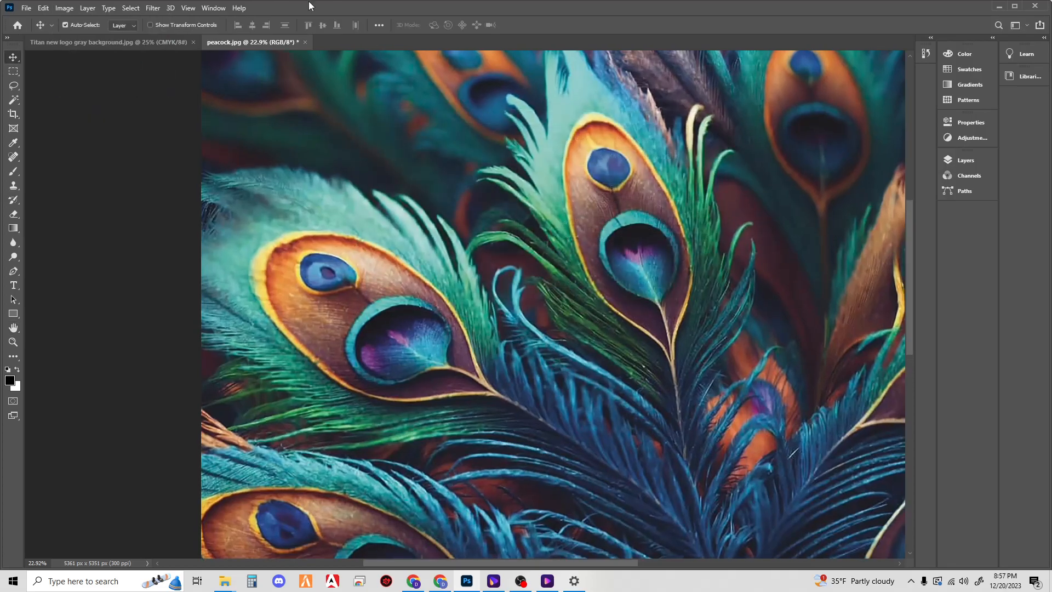
Enlarge the image proportionally another 5 percent by setting its width to 18.763*1.05 inches.
click(64, 9)
click(100, 89)
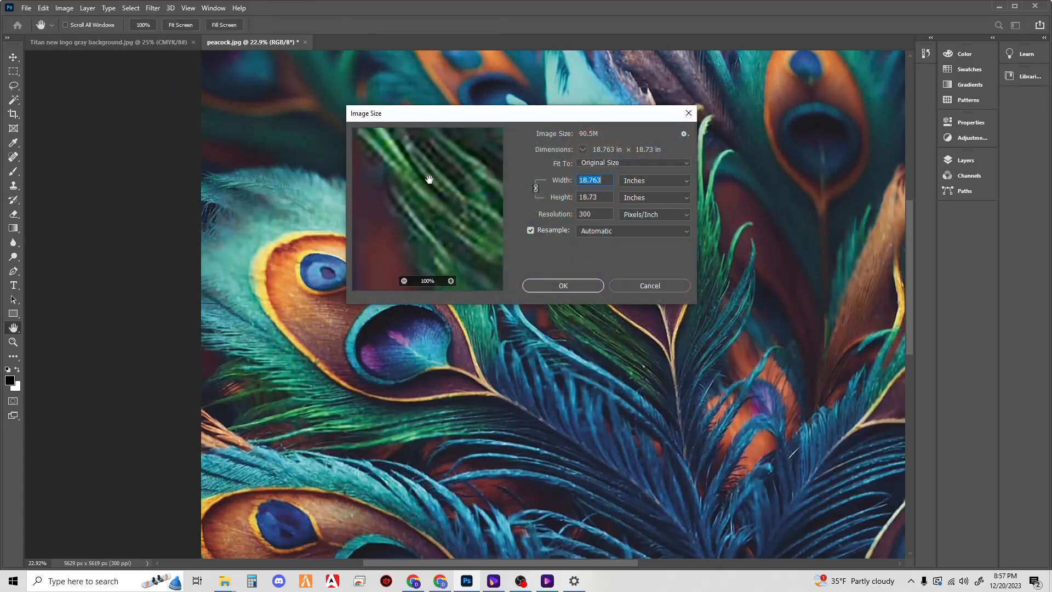
text(*1.05)
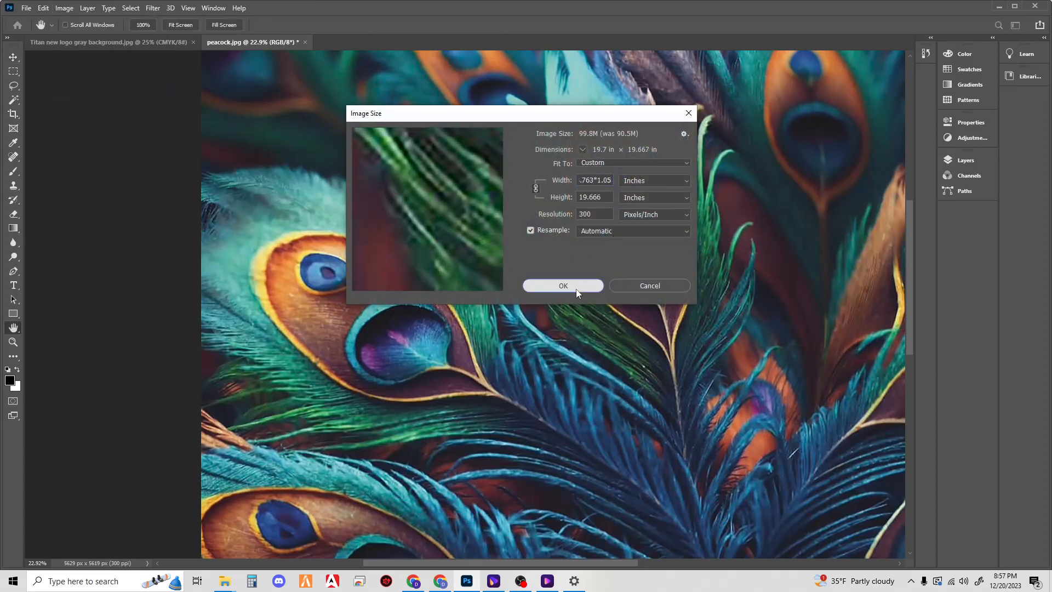
click(577, 287)
Enlarge the image proportionally another 5 percent by setting its width to 19.7*1.05 inches.
click(64, 9)
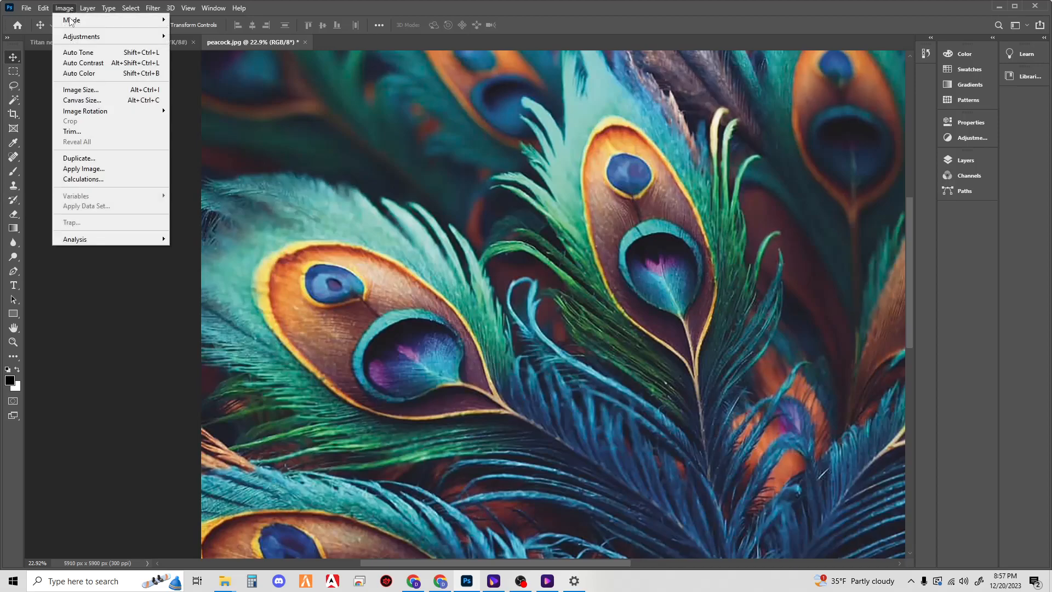
click(99, 90)
text(*1.05)
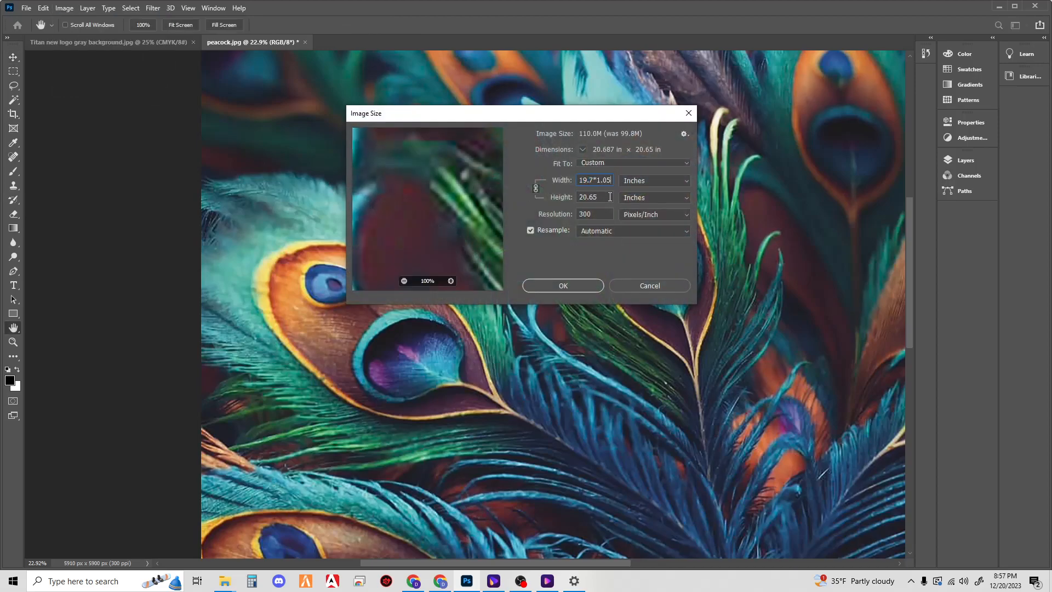
click(578, 283)
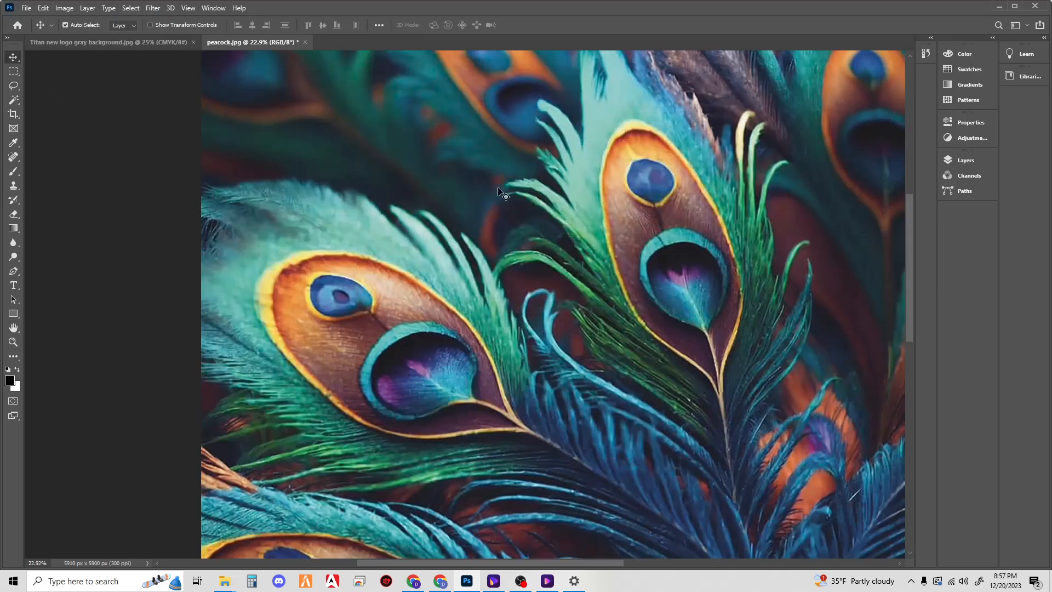
Enlarge the image proportionally another 5 percent by setting its width to 20.687*1.05 inches.
click(65, 8)
click(87, 89)
key(End)
text(*1.05)
click(564, 285)
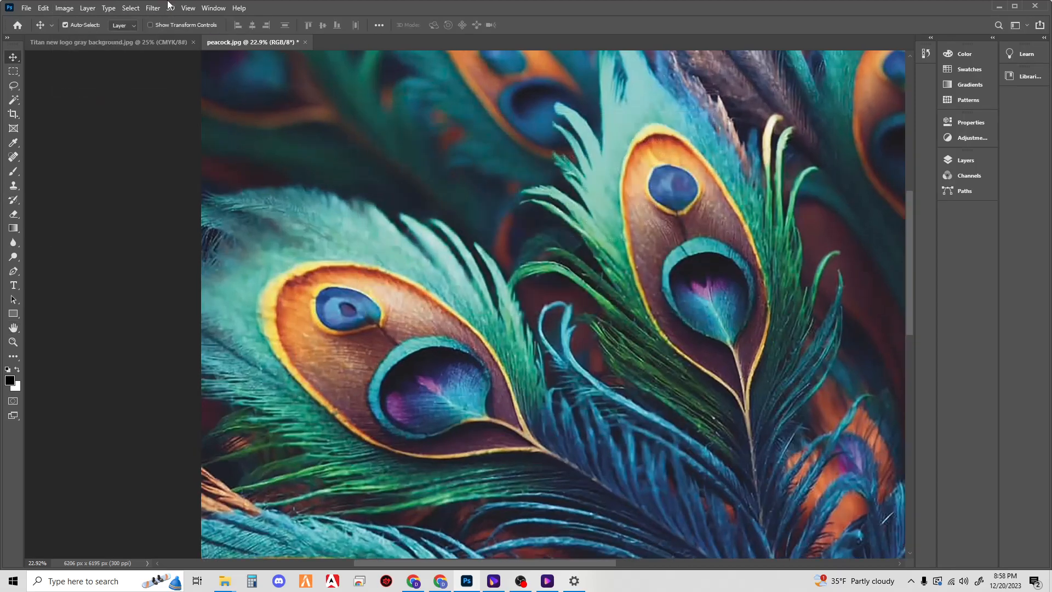
Enlarge the image proportionally another 5 percent by setting its width to 21.72*1.05 inches.
click(64, 8)
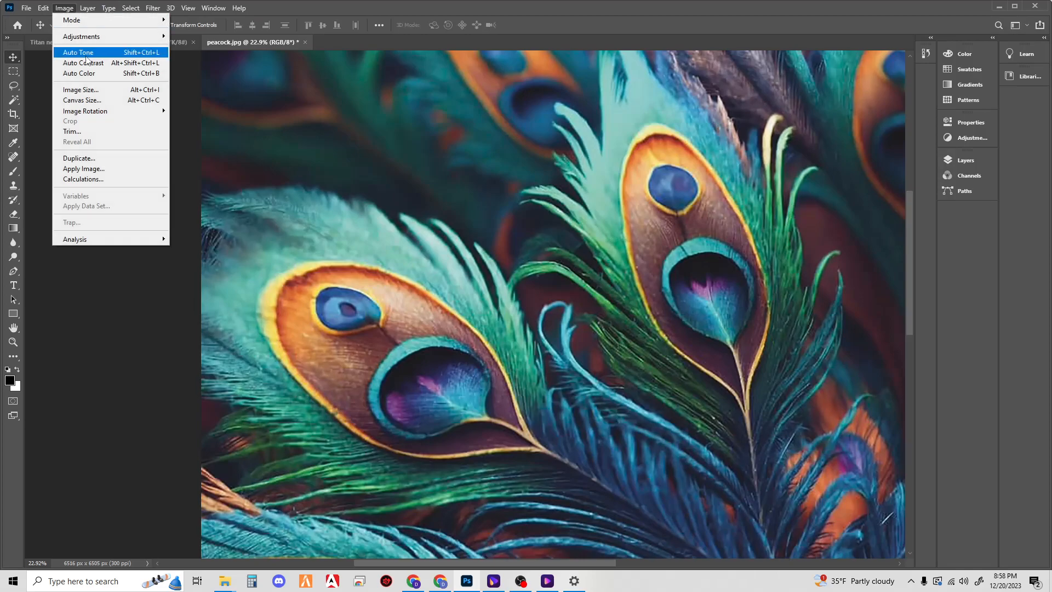
click(80, 90)
key(End)
text(*1.05)
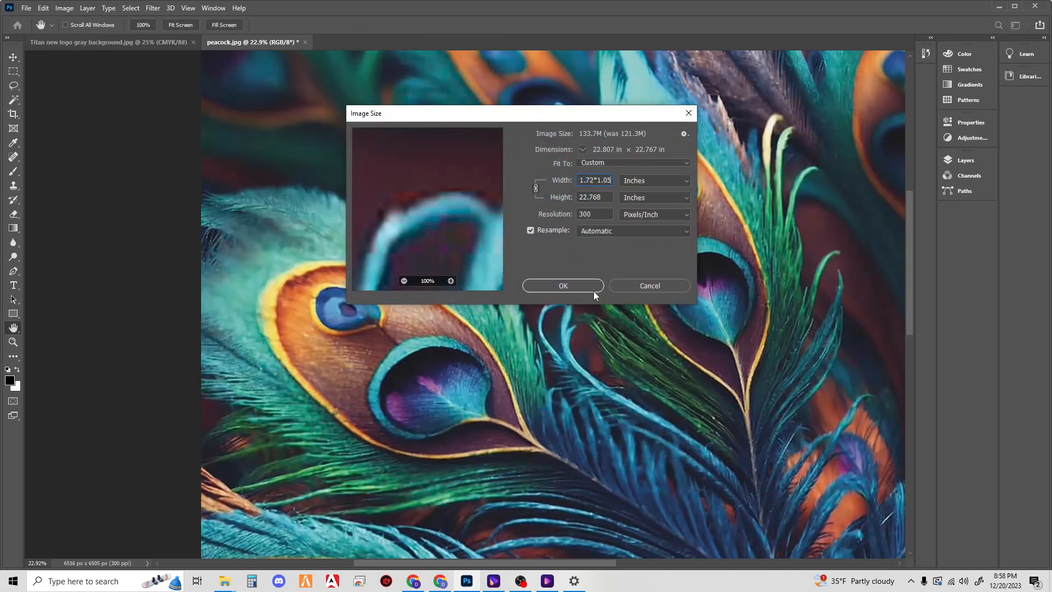
click(560, 286)
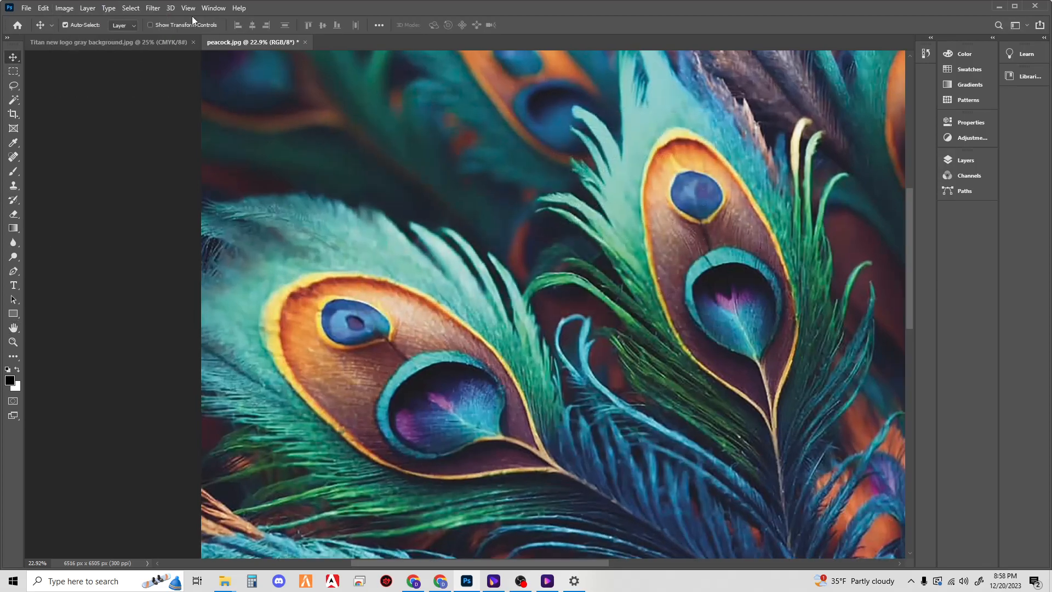
Enlarge the image proportionally another 5 percent, to 23.947 inches wide, by multiplying its width by 1.05.
click(64, 8)
click(81, 90)
click(609, 181)
text(*1.05)
click(577, 289)
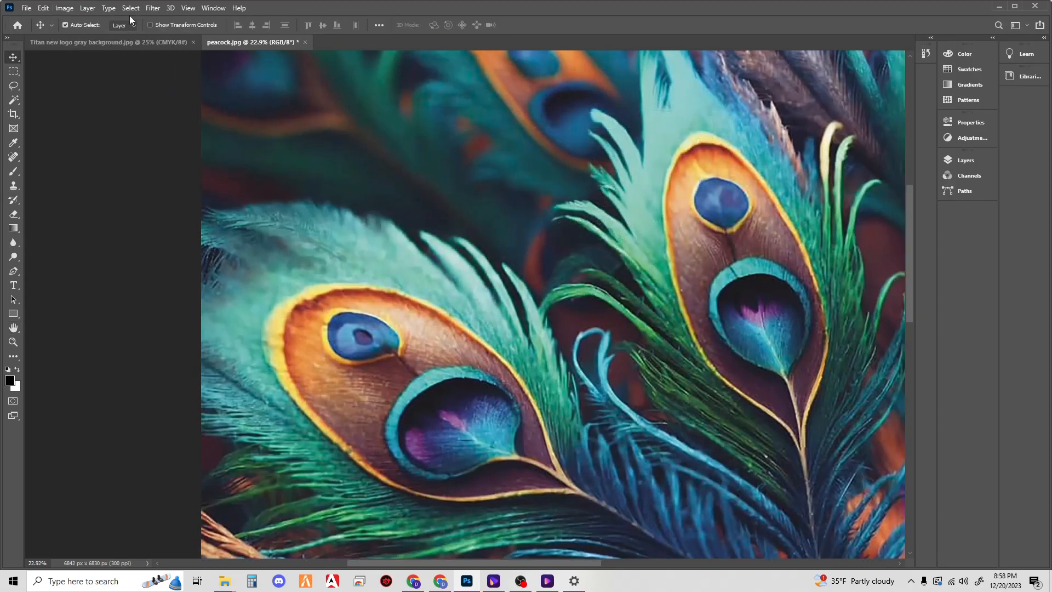
Enlarge the image proportionally another 5 percent by setting its width to 23.947*1.05 inches.
click(64, 8)
click(81, 90)
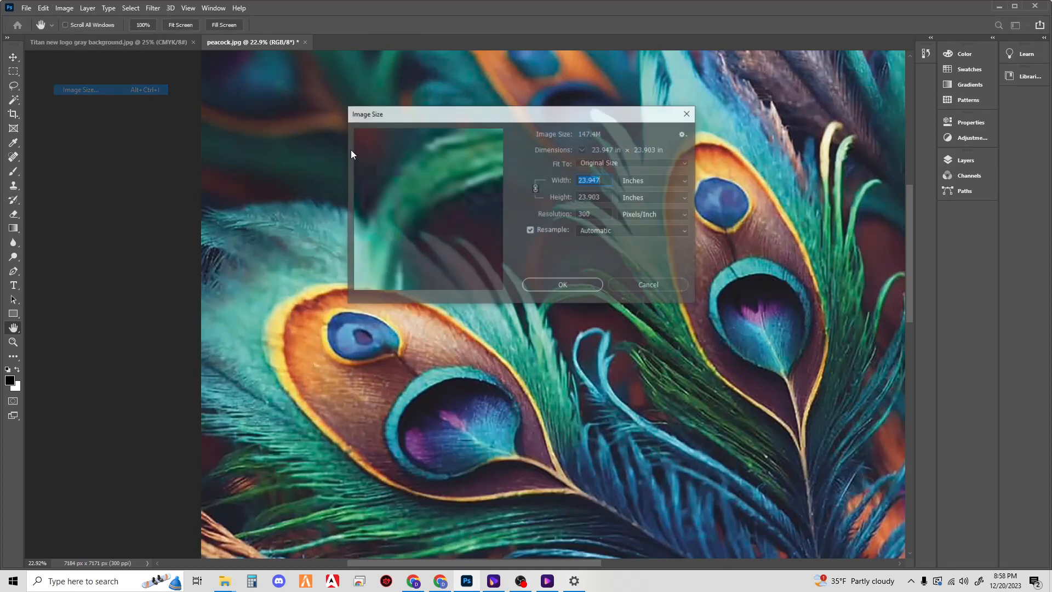
click(606, 178)
text(*1.05)
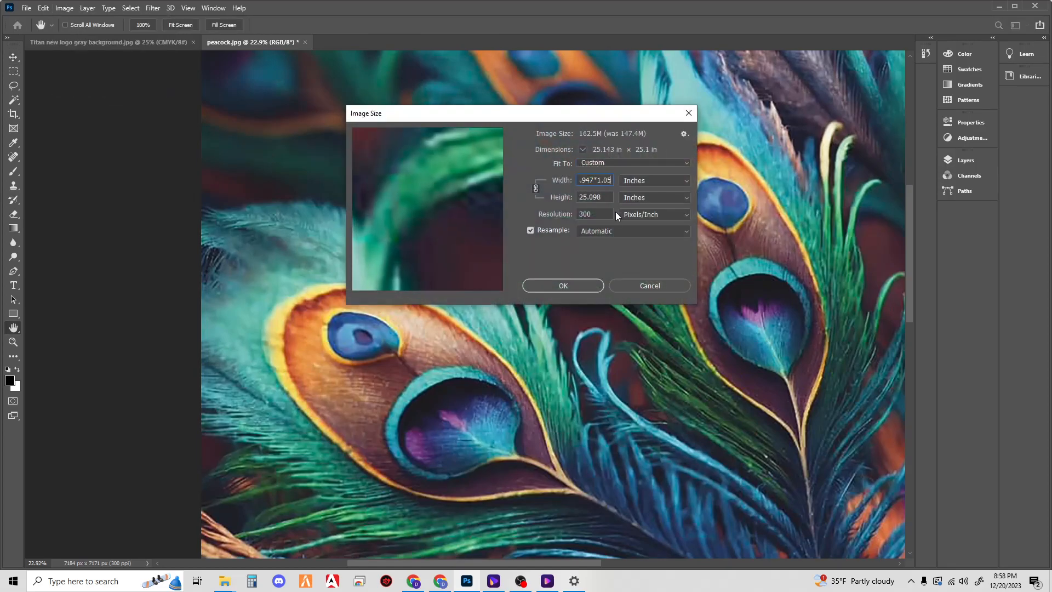
click(595, 286)
Enlarge the image proportionally another 5 percent by setting its width to 25.143*1.05 inches.
click(66, 8)
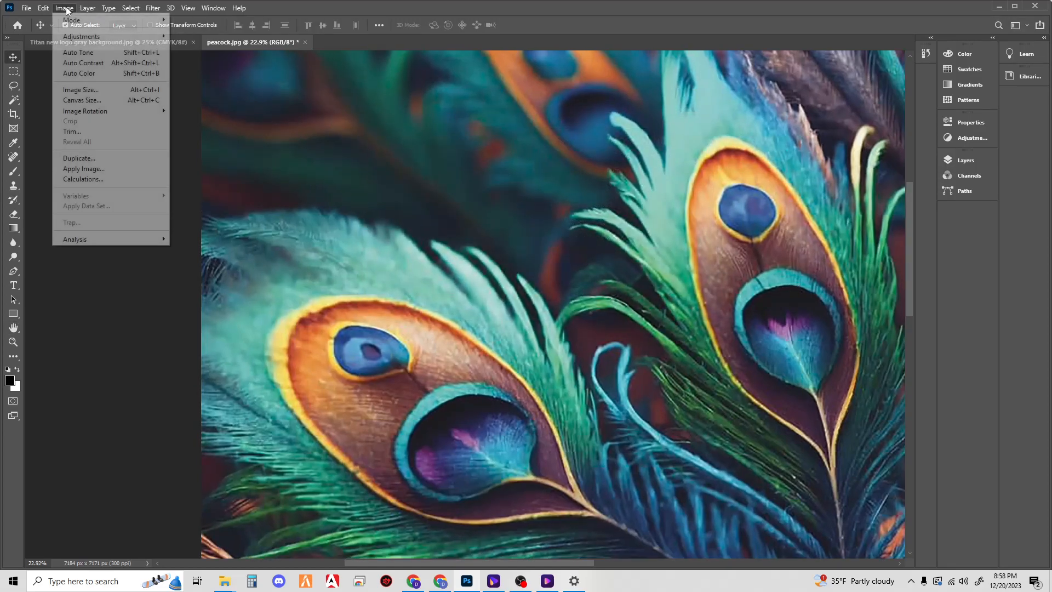
click(81, 89)
click(601, 185)
text(*1.05)
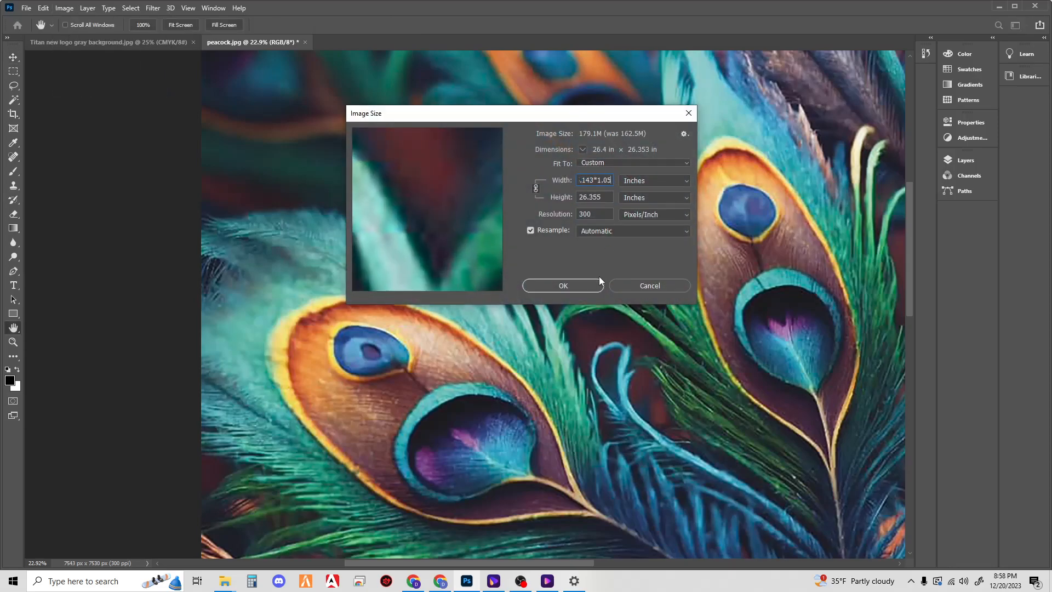
click(601, 283)
Enlarge the image proportionally another 5 percent by setting its width to 26.4*1.05 inches.
click(67, 8)
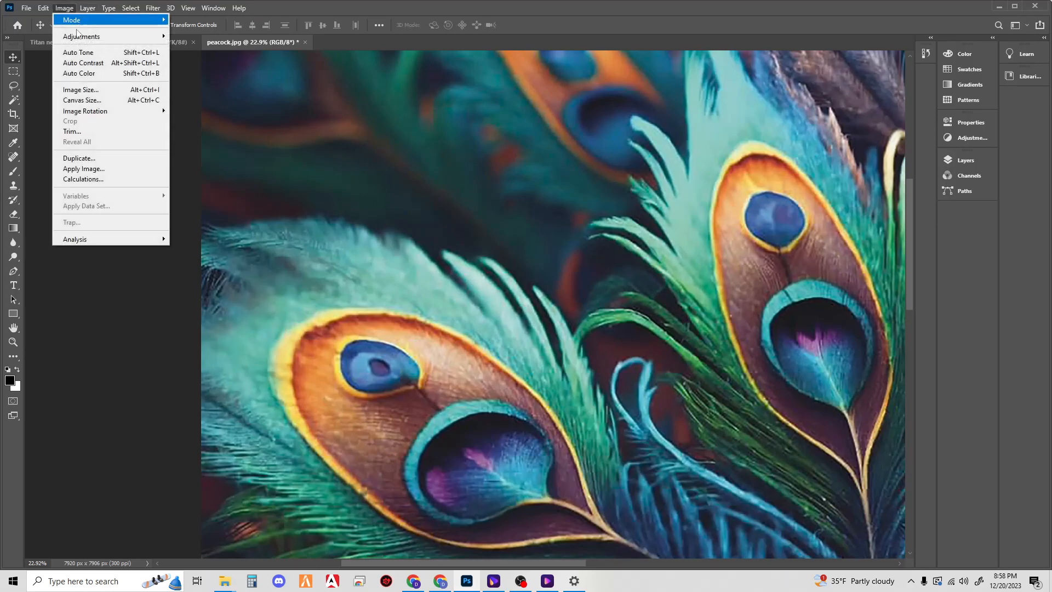
click(91, 89)
click(603, 180)
text(*1.05)
click(596, 283)
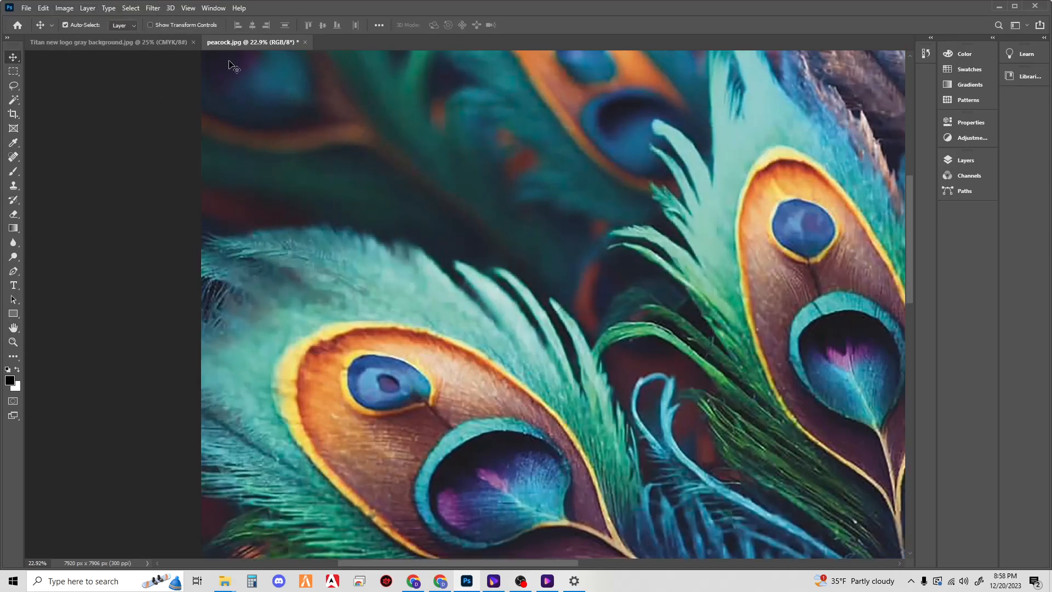
Enlarge the image proportionally another 5 percent by setting its width to 27.72*1.05 inches.
click(66, 11)
click(90, 89)
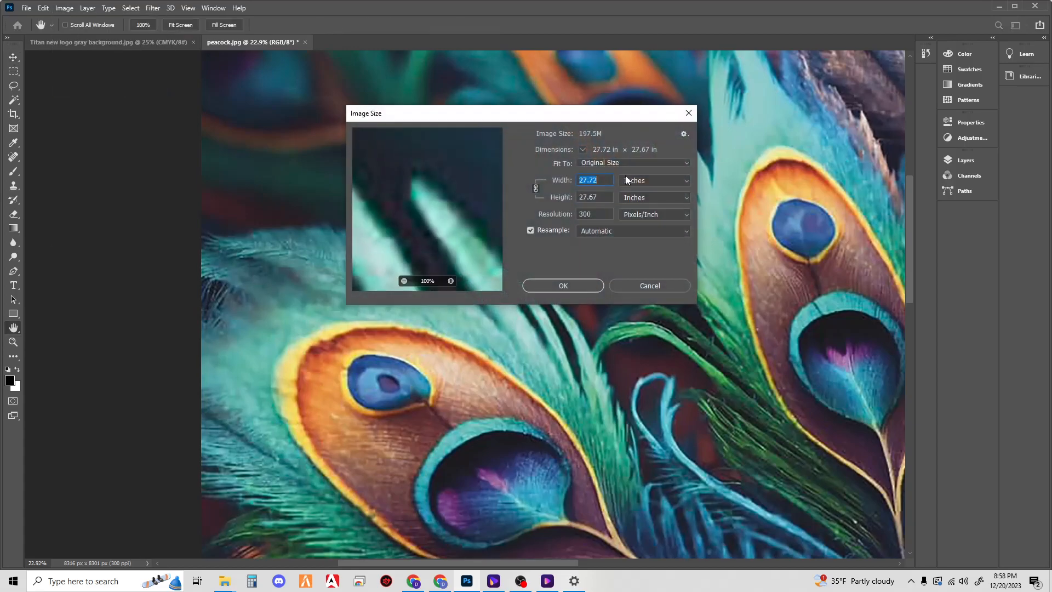
click(604, 179)
text(*1.05)
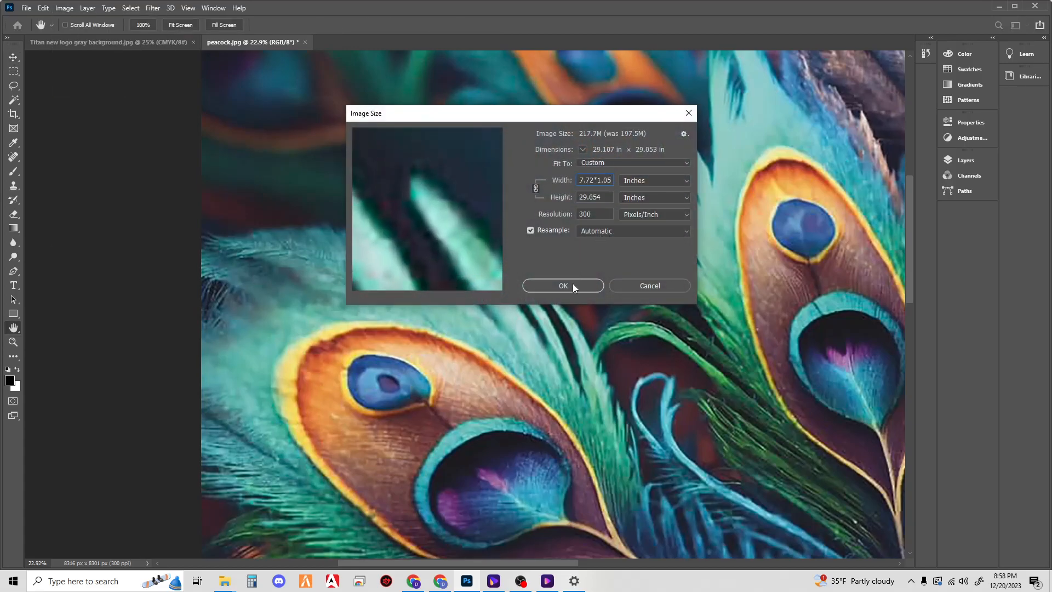
click(574, 285)
Enlarge the image proportionally another 5 percent by setting its width to 29.107*1.05 inches.
click(64, 8)
click(81, 89)
click(602, 180)
text(*1.05)
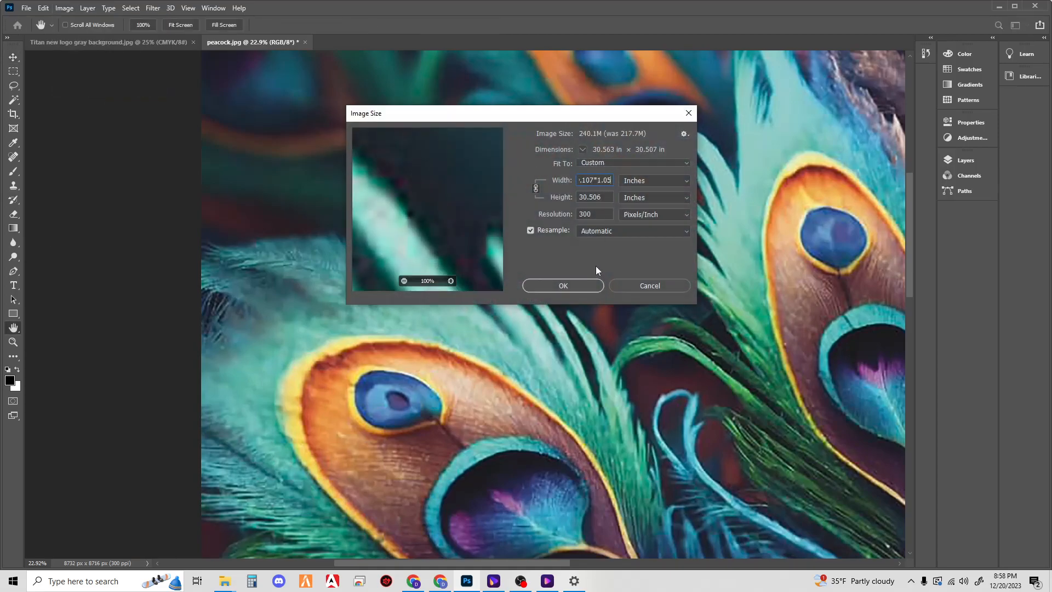
click(565, 285)
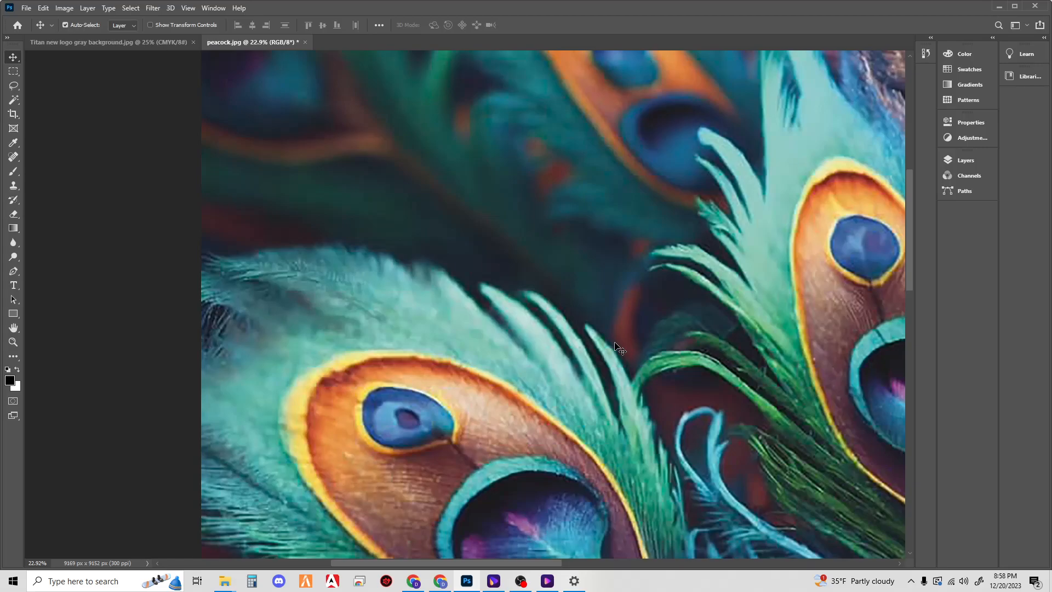
Apply a Gaussian Blur to the whole enlarged image, adjusting the radius to soften the pixelated feather edges.
scroll(540, 351, down, 3)
key(ctrl+0)
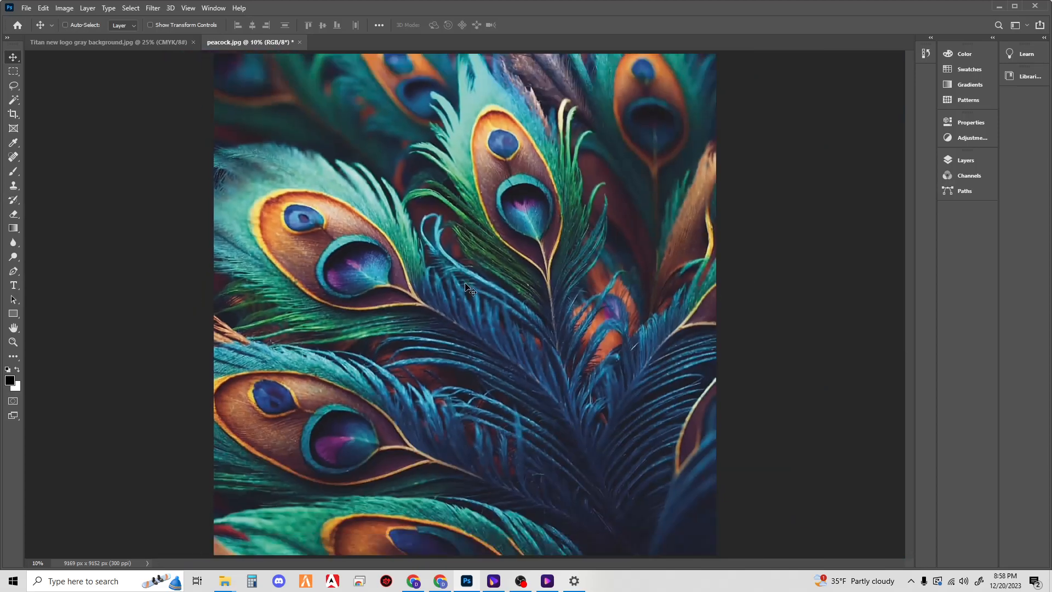
scroll(466, 287, up, 5)
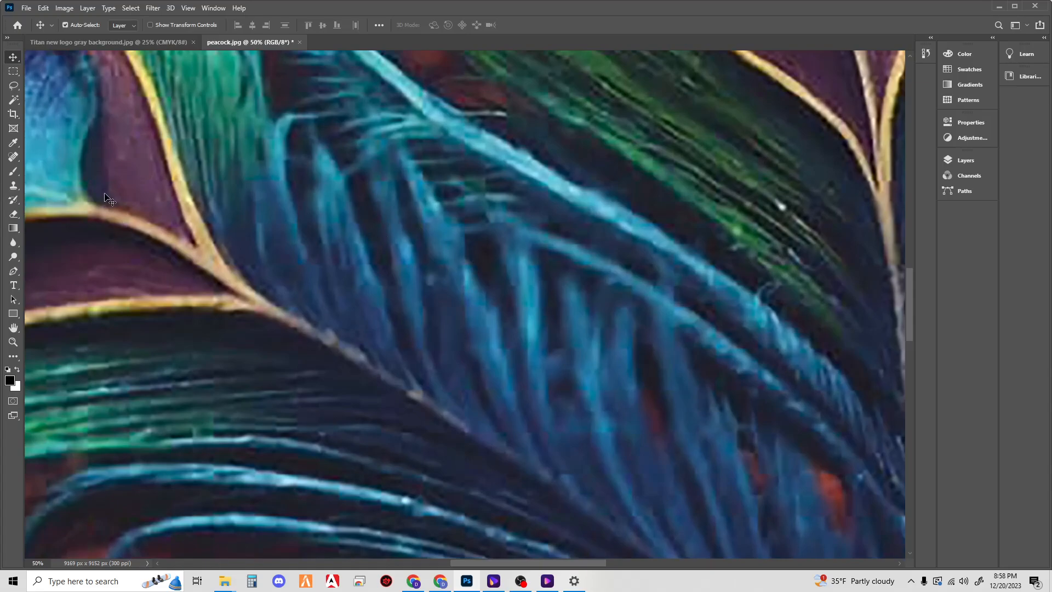
scroll(280, 189, down, 5)
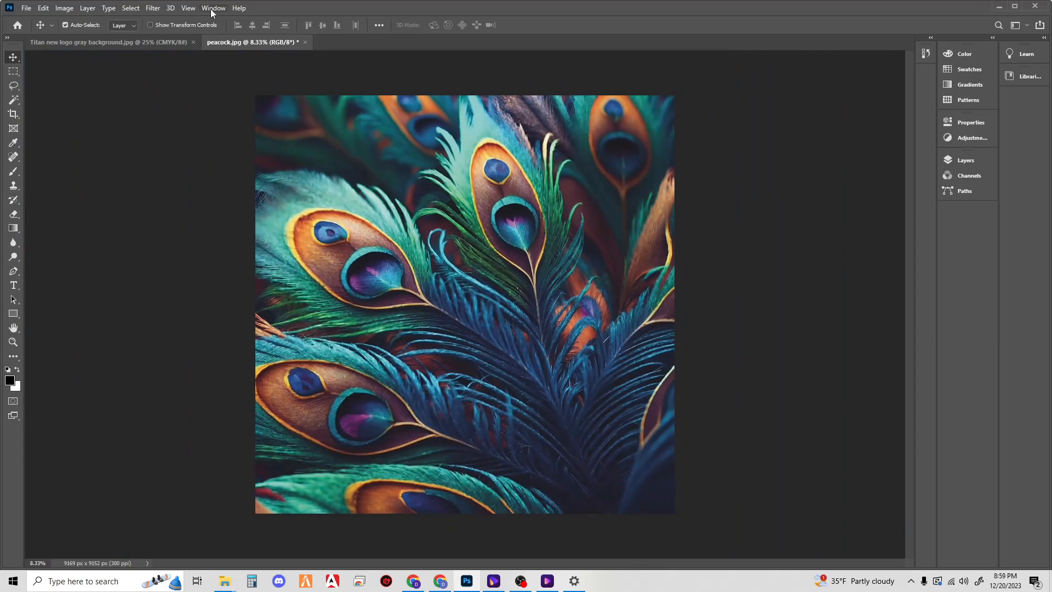
click(150, 11)
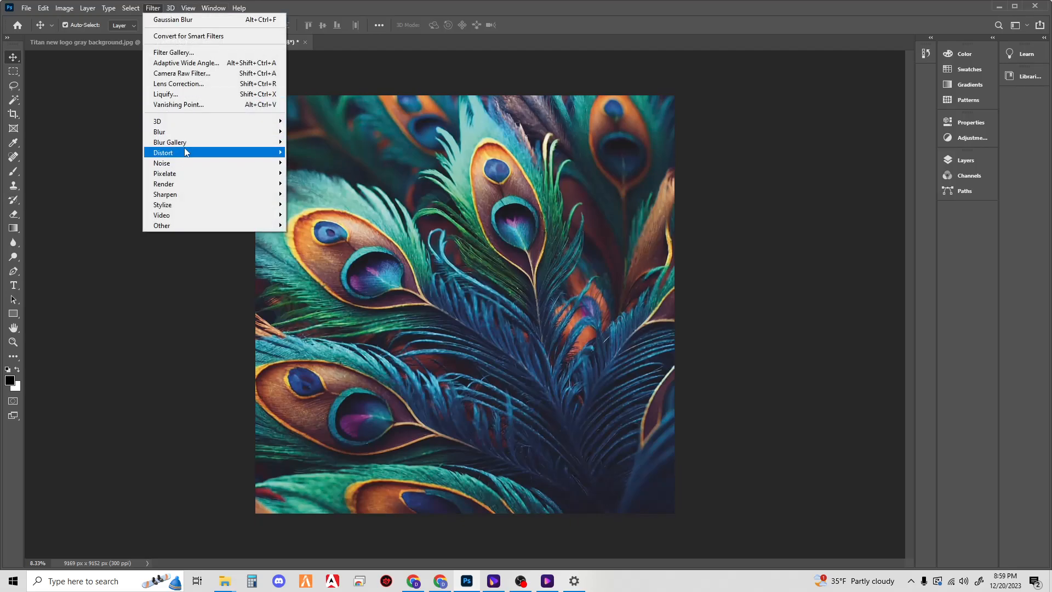
mouse_move(187, 141)
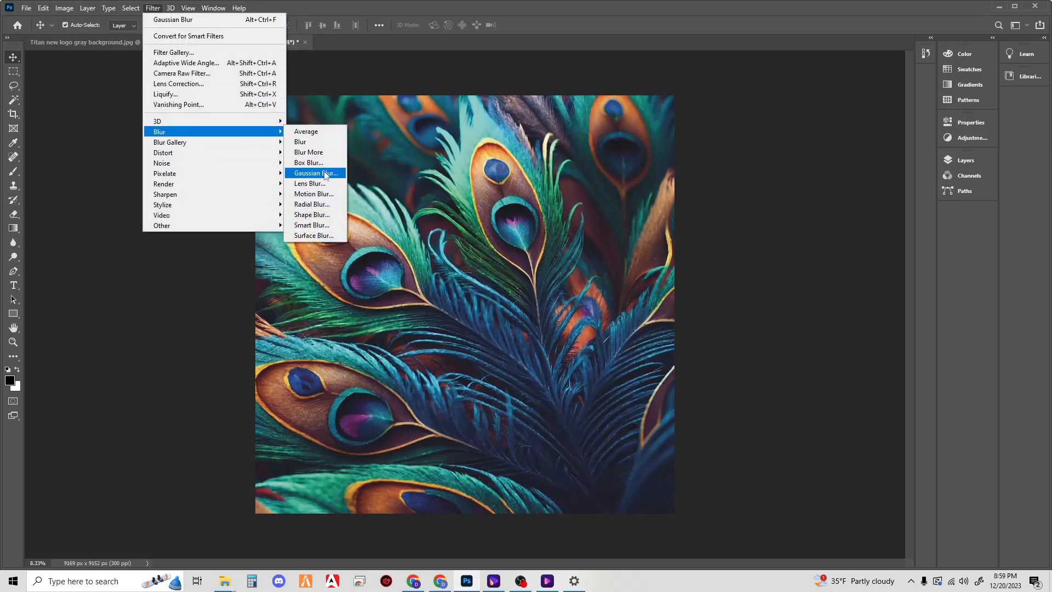
click(324, 173)
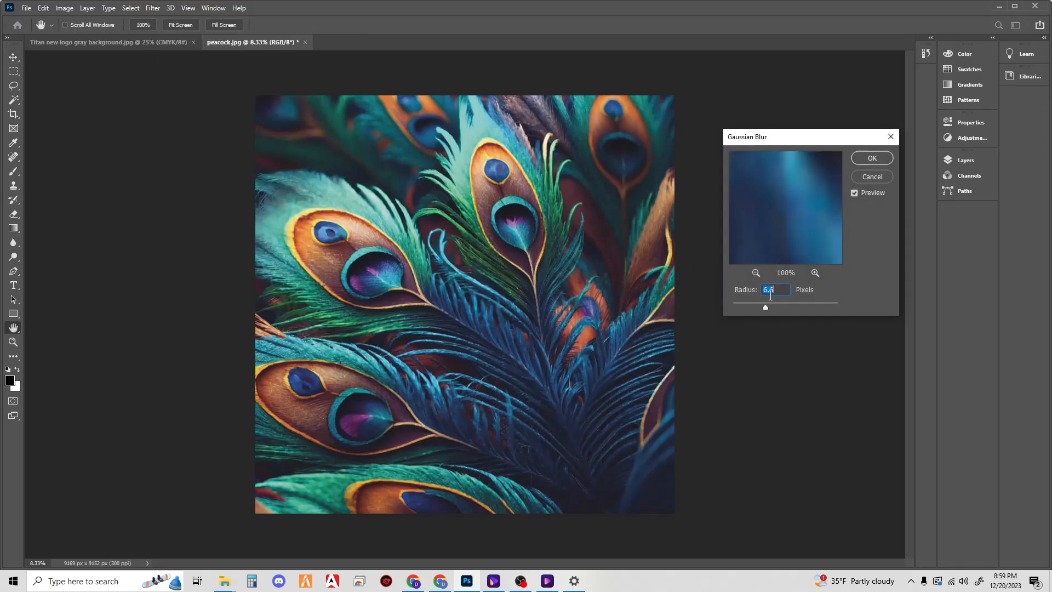
drag(766, 309, 743, 312)
click(735, 309)
drag(764, 304, 762, 304)
drag(764, 308, 765, 310)
click(870, 159)
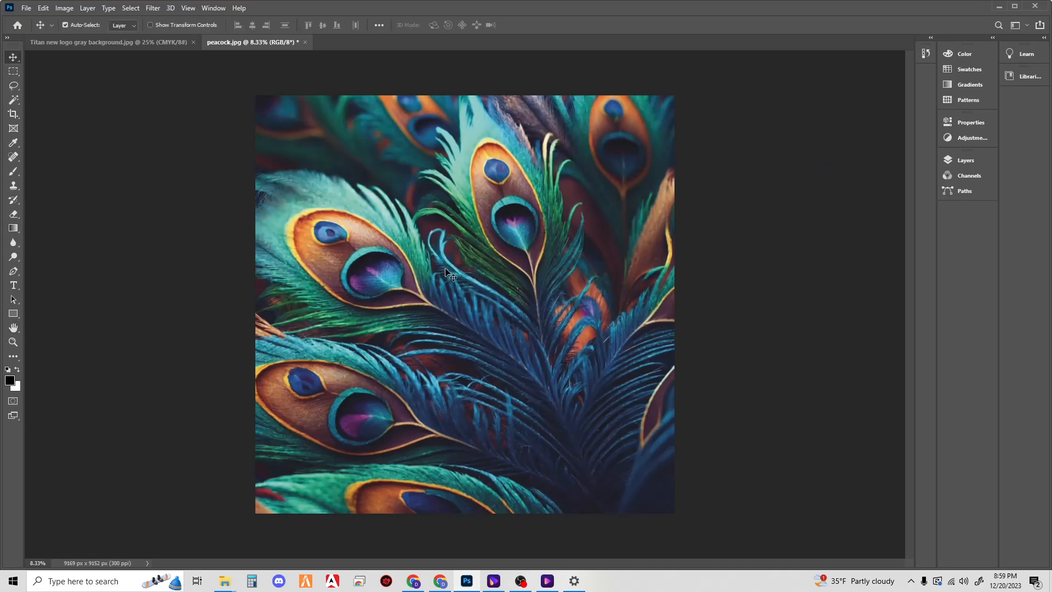
Inspect the blurred blue feathers up close and check the document dimensions in Image Size without changing them.
scroll(452, 274, up, 6)
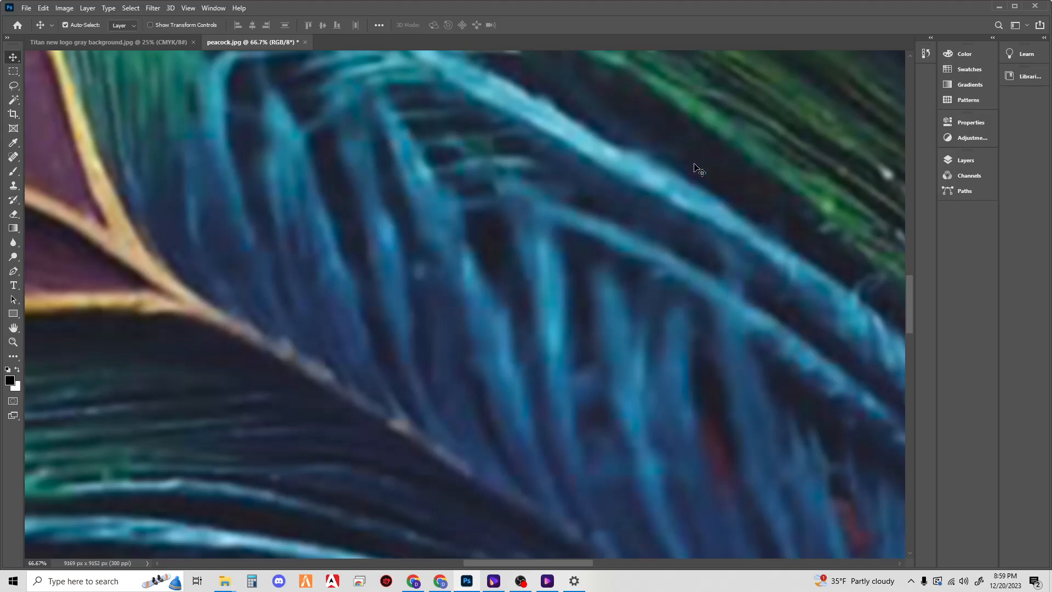
scroll(411, 345, up, 3)
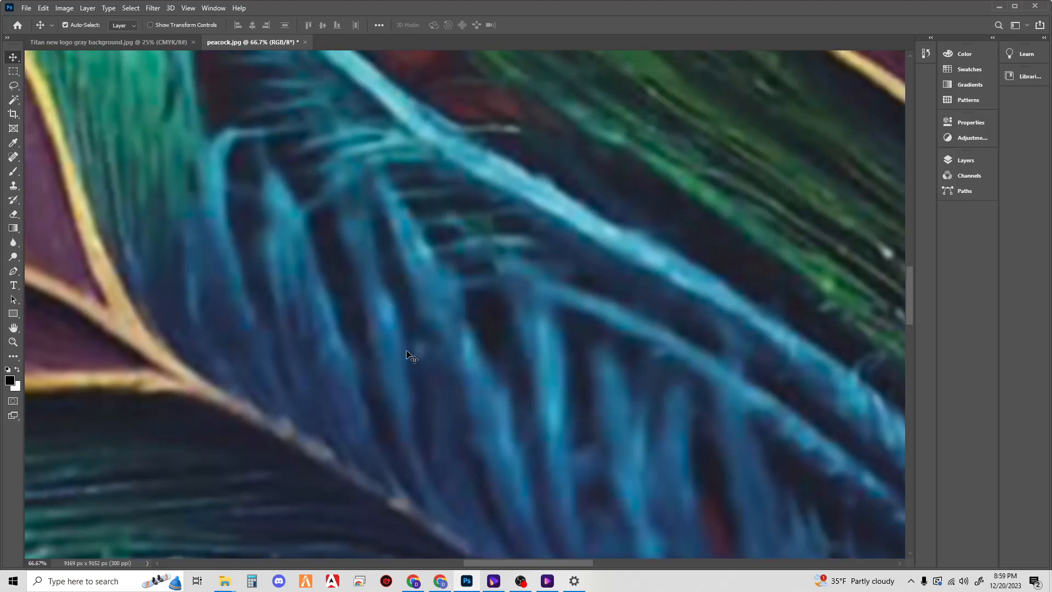
scroll(411, 356, up, 4)
click(64, 8)
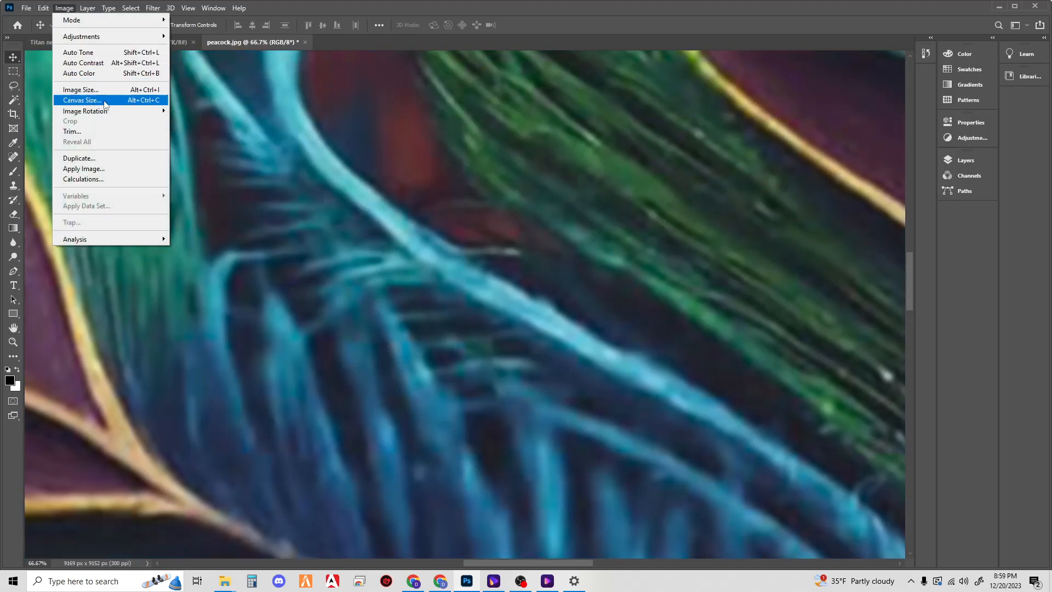
click(81, 89)
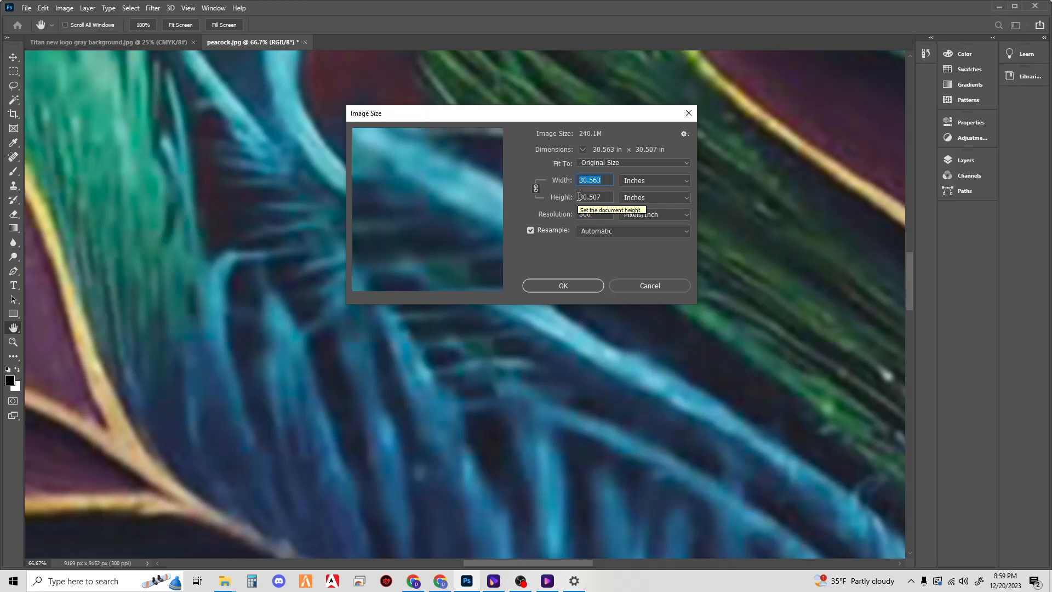
click(645, 285)
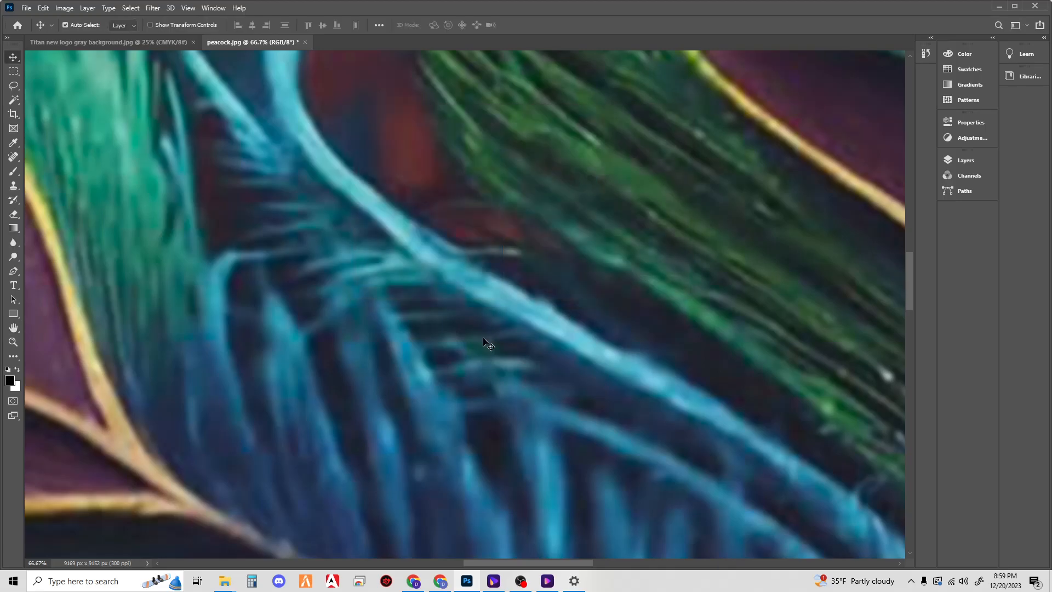
Examine the overall quality of the blurred image from its upper to its lower edge at 16.67% magnification.
scroll(494, 326, down, 3)
scroll(497, 327, down, 1)
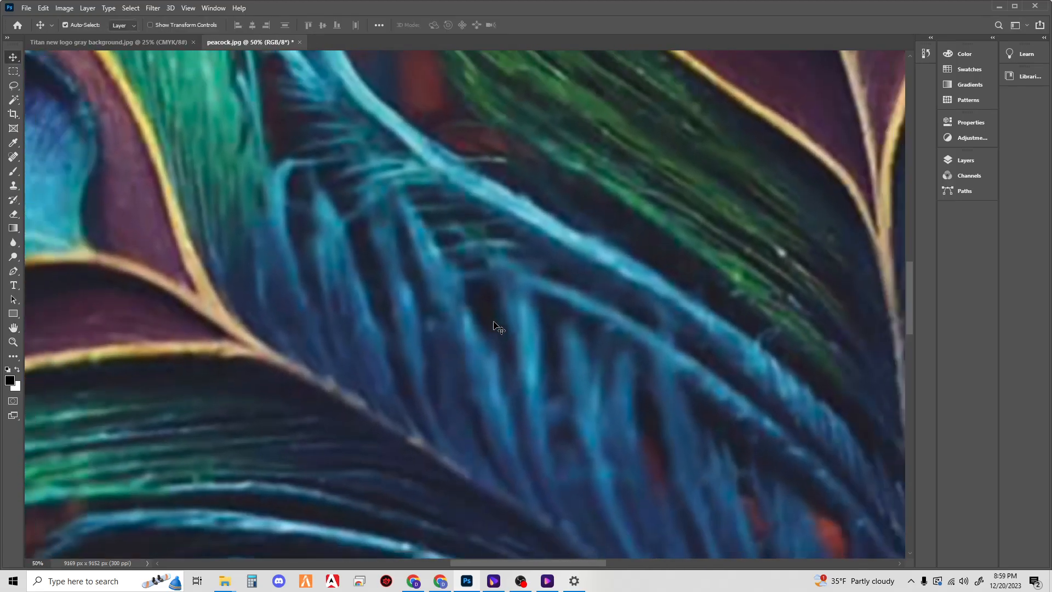
scroll(497, 327, down, 3)
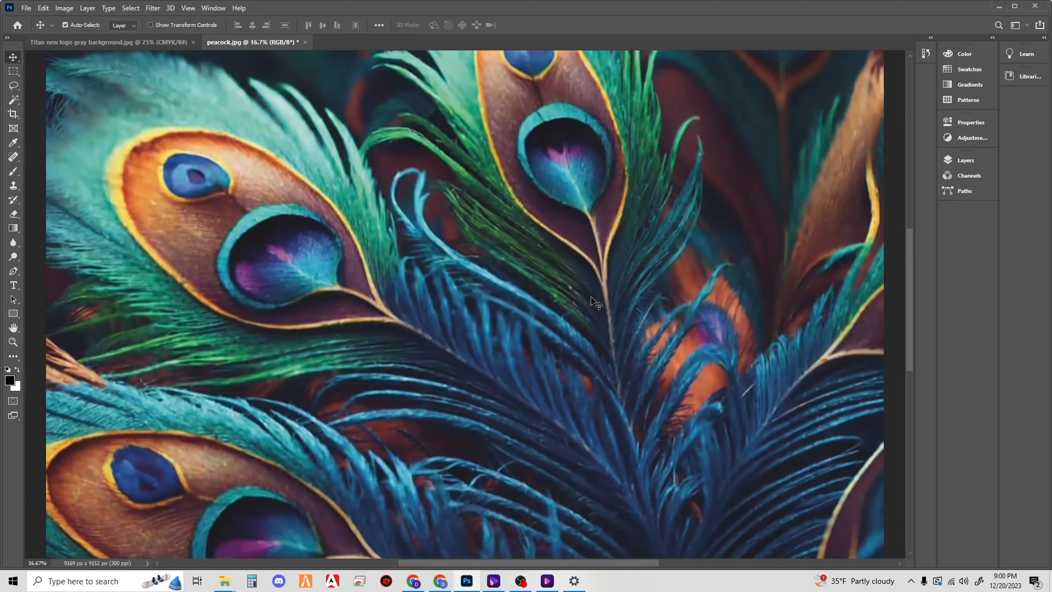
scroll(455, 323, up, 5)
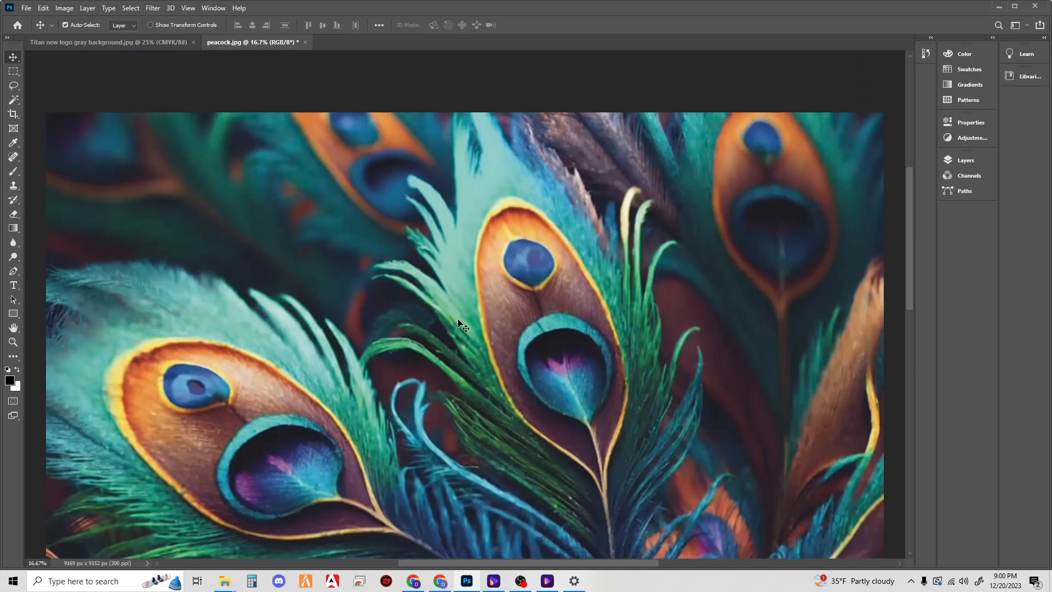
mouse_move(537, 570)
mouse_down()
mouse_move(654, 562)
mouse_move(525, 570)
mouse_up()
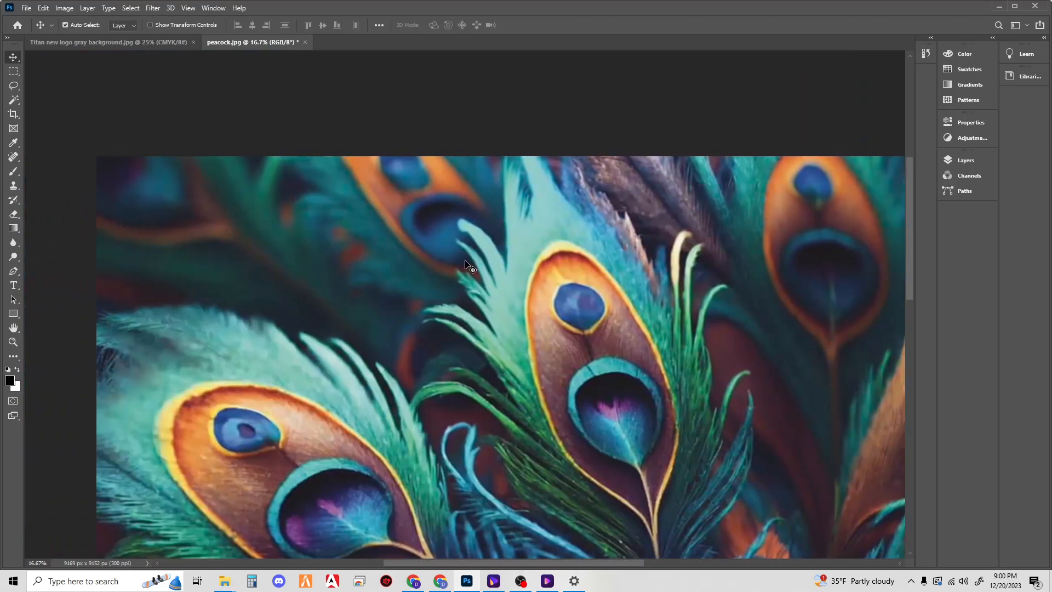
scroll(453, 265, down, 10)
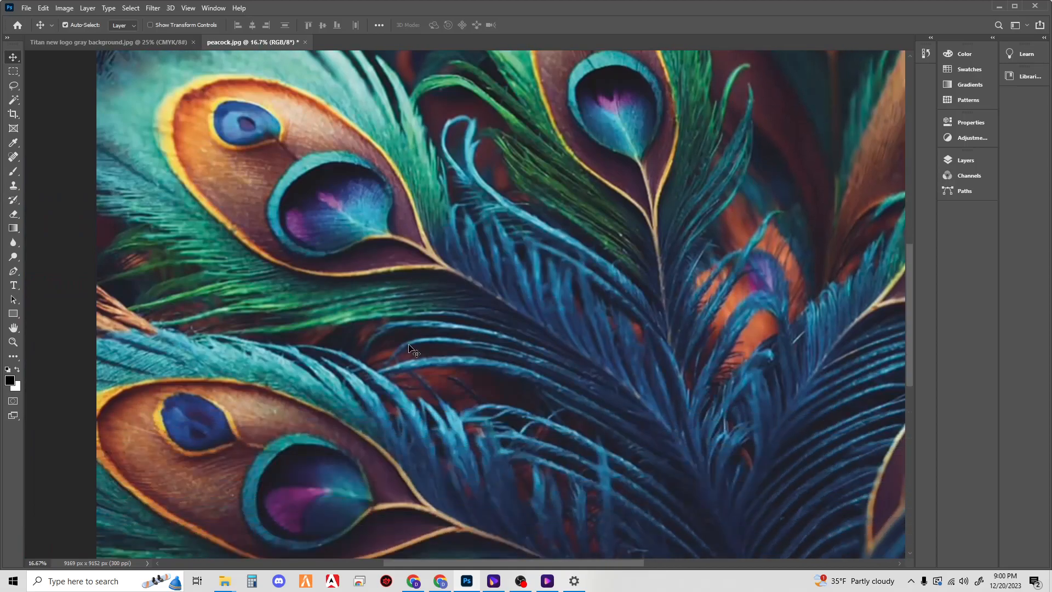
scroll(413, 351, down, 10)
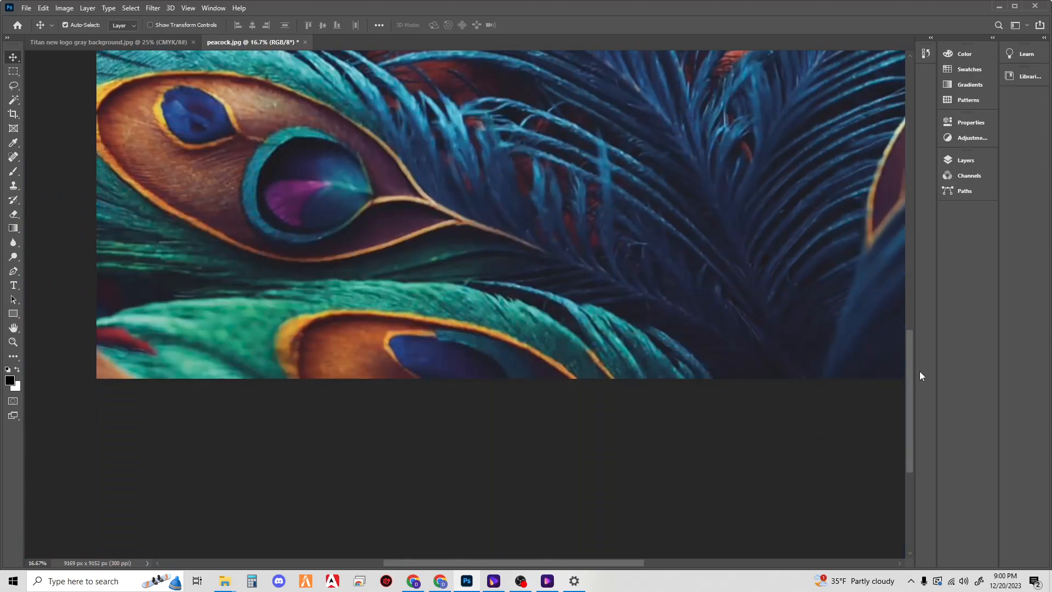
drag(907, 366, 929, 208)
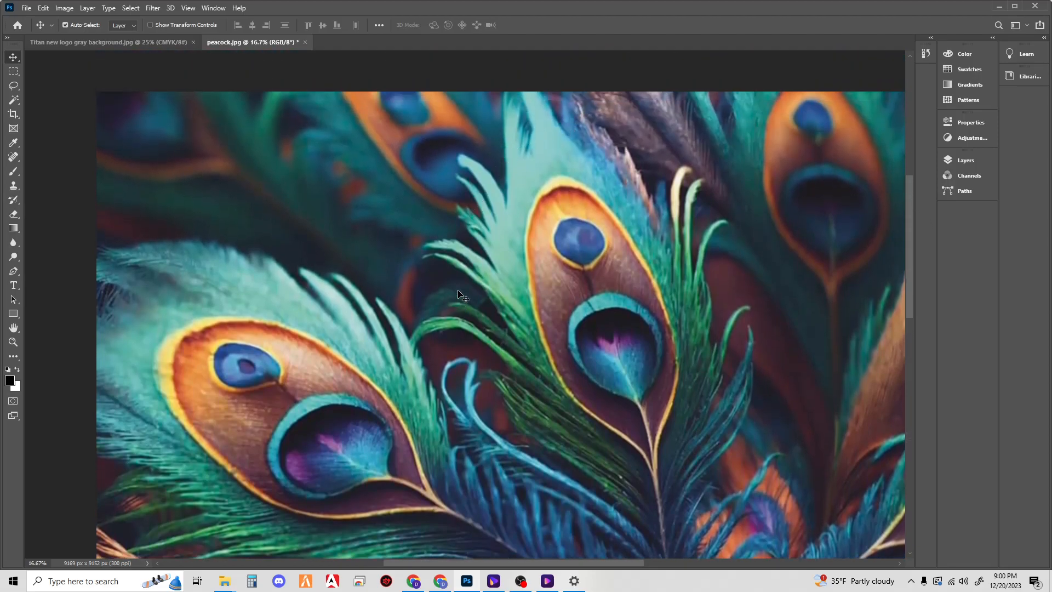
Examine the green and blue feather details at 66.67% magnification and compare them with the wider view across the whole image.
scroll(458, 294, up, 4)
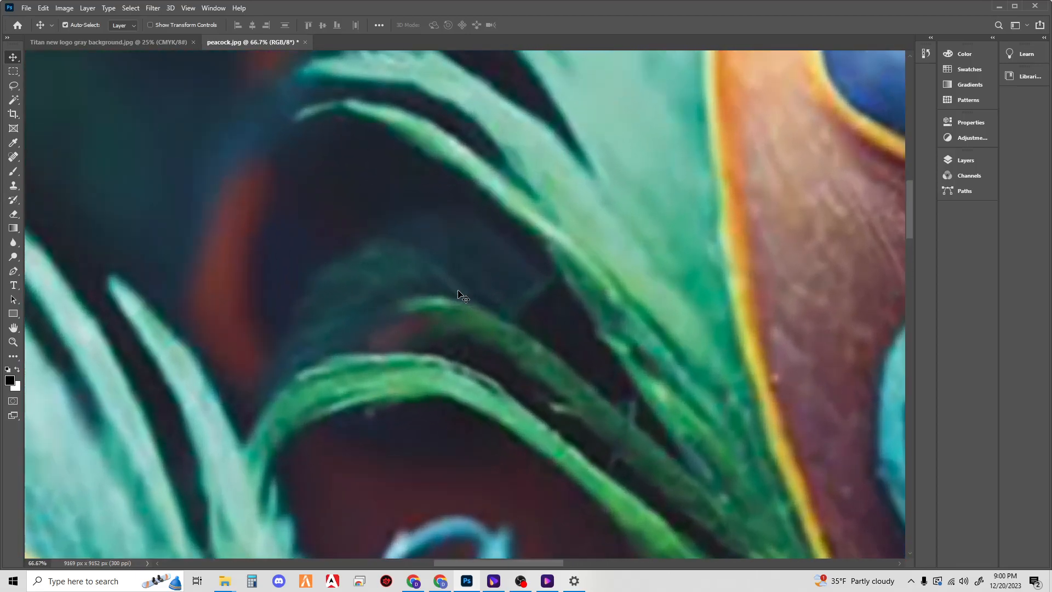
scroll(456, 257, up, 4)
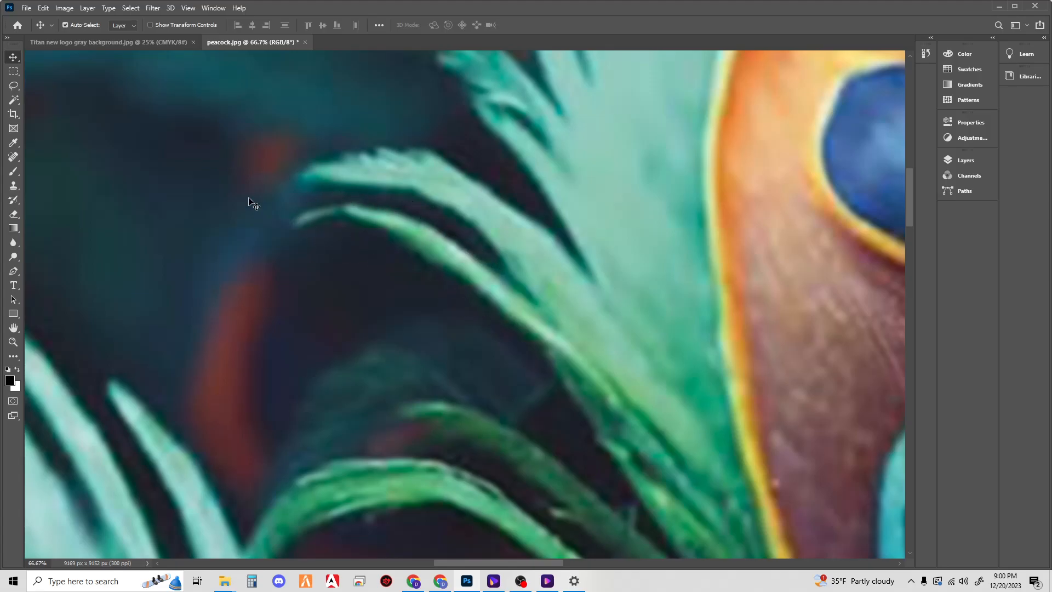
scroll(570, 325, down, 15)
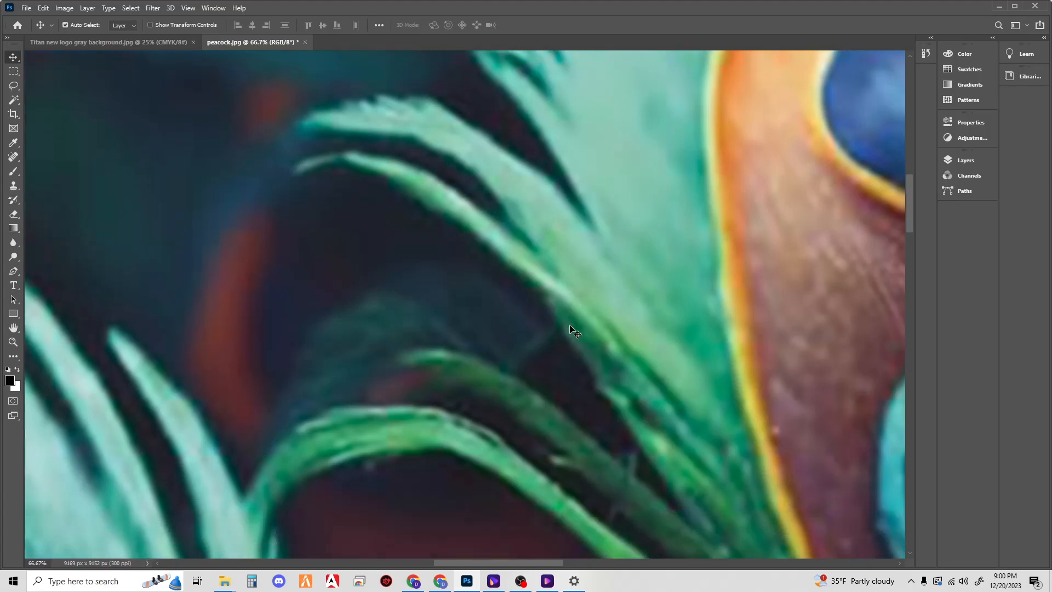
scroll(357, 338, down, 8)
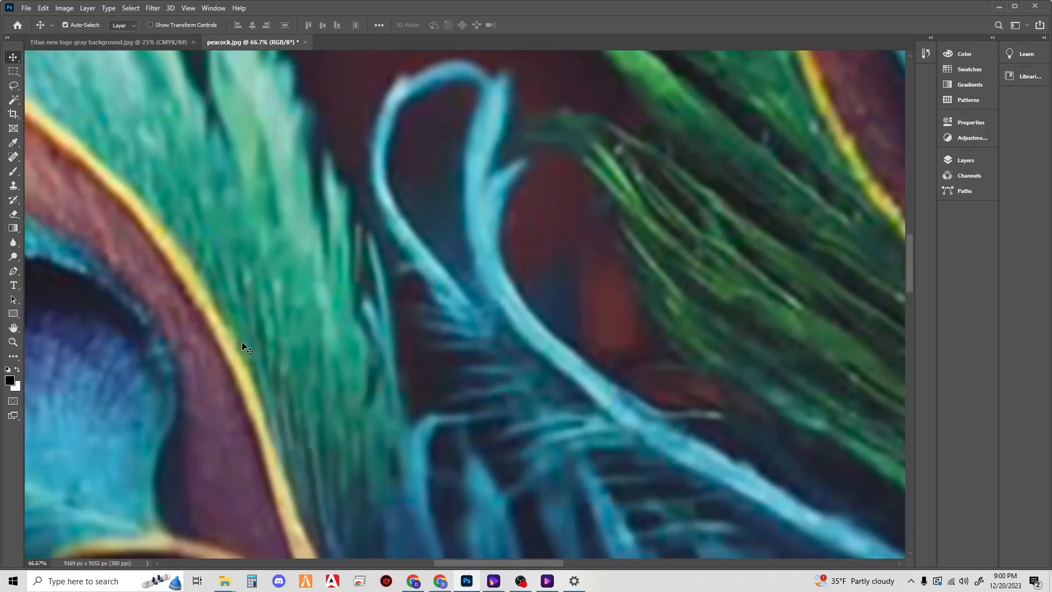
scroll(247, 345, down, 5)
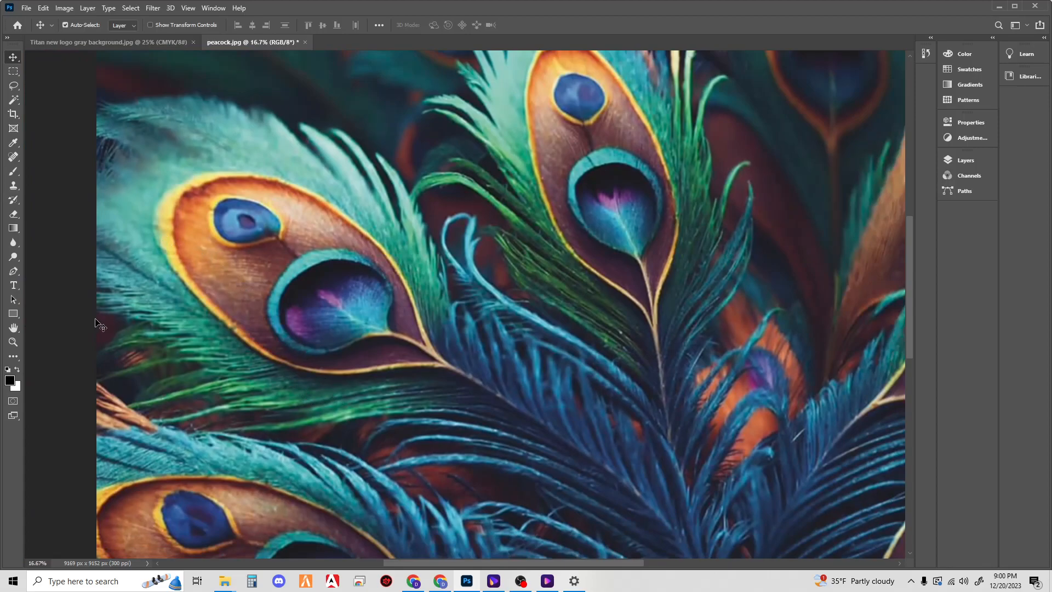
scroll(450, 384, down, 5)
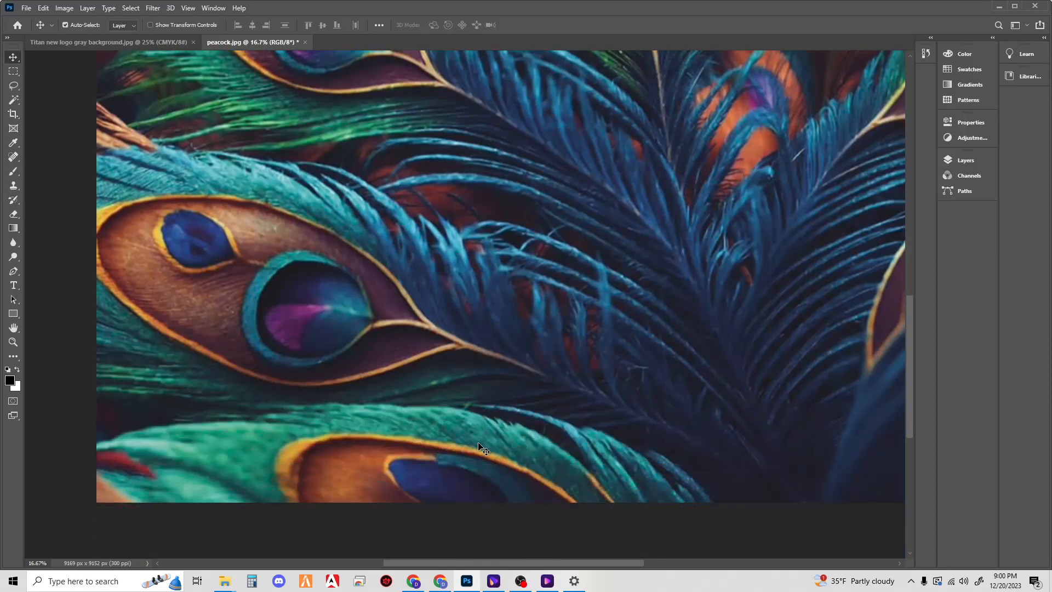
scroll(479, 447, down, 2)
drag(575, 563, 627, 550)
scroll(581, 431, up, 6)
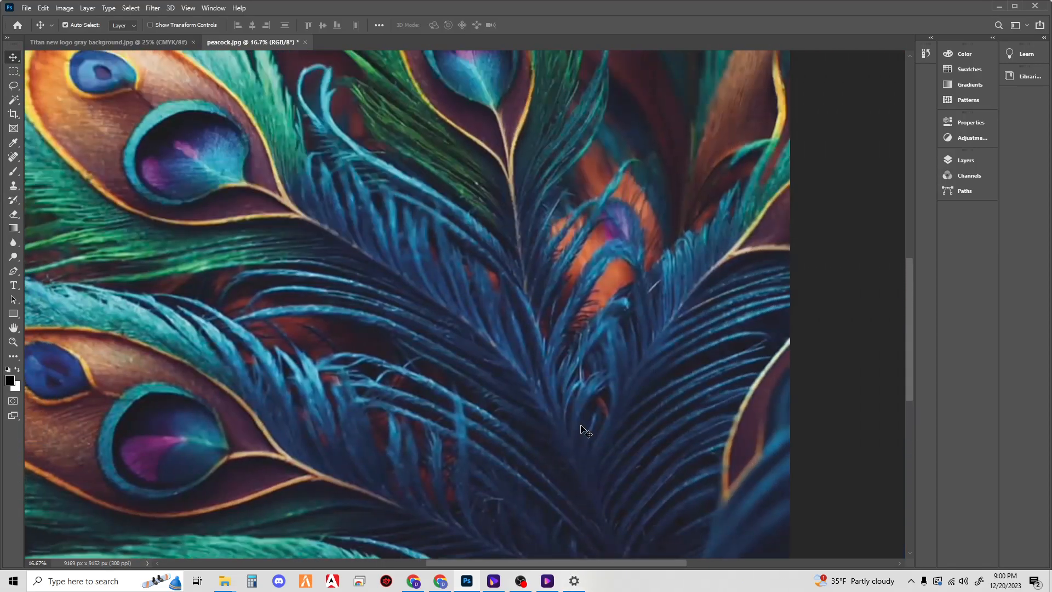
scroll(584, 431, up, 10)
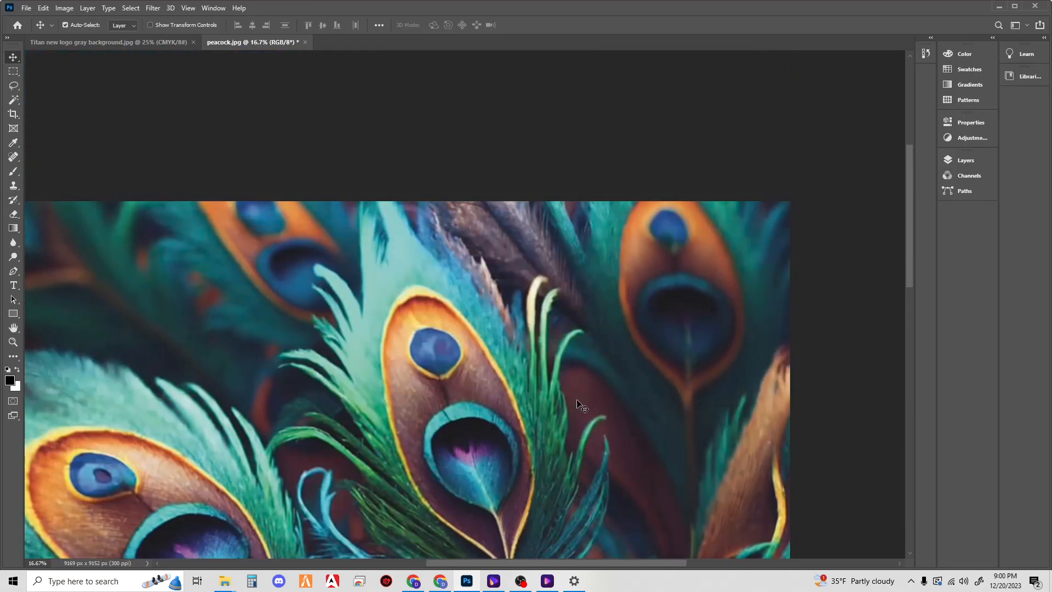
drag(569, 565, 348, 565)
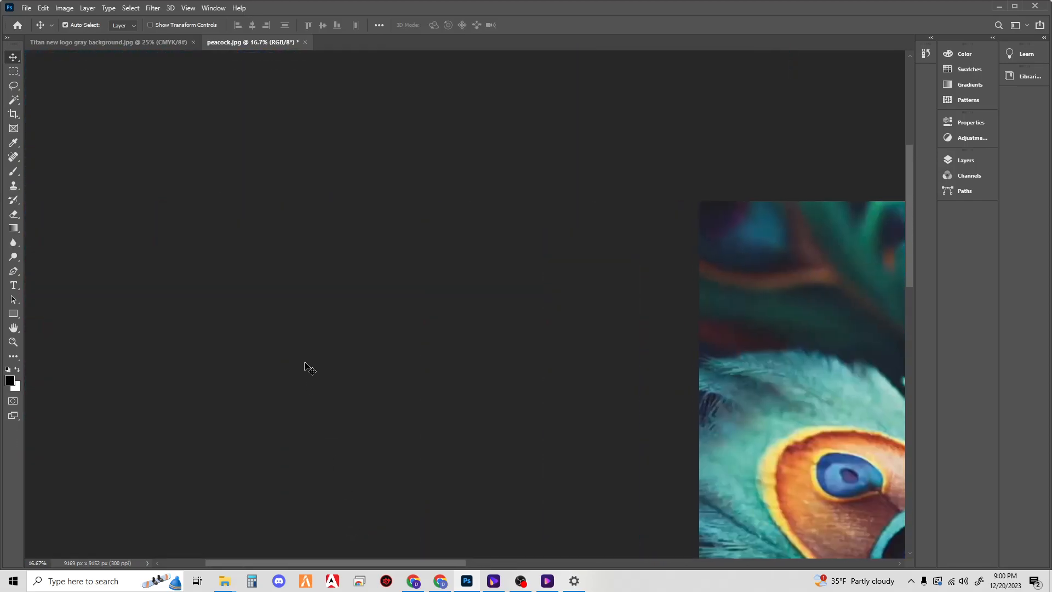